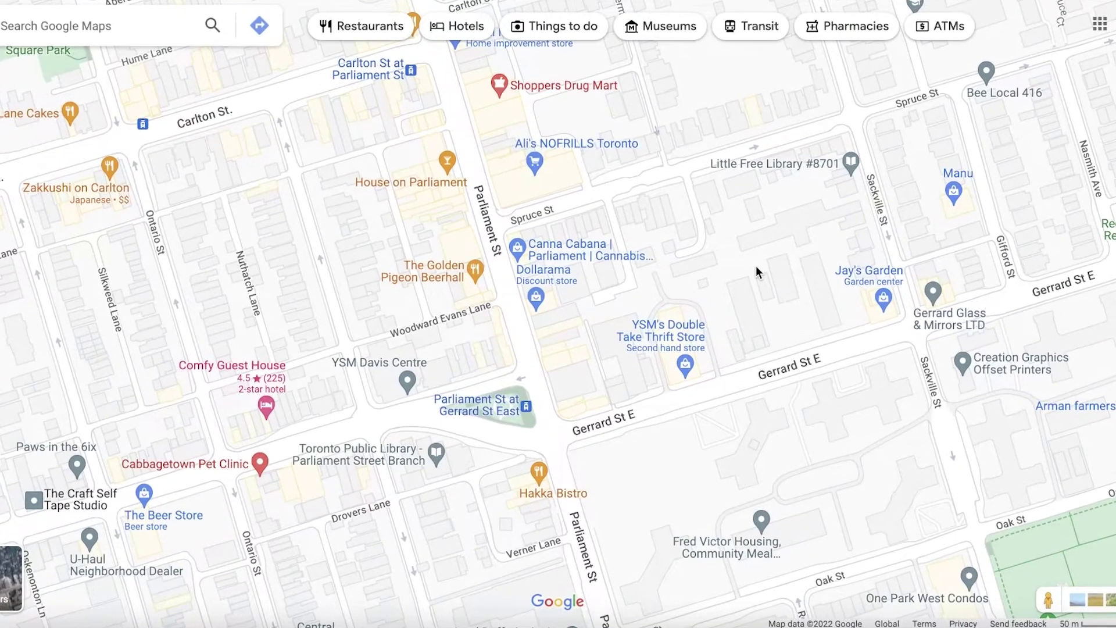
# Zoom the Toronto map out from 50 m to 200 m scale and pan toward Church-Wellesley.
pyautogui.scroll(-1, 713, 378)
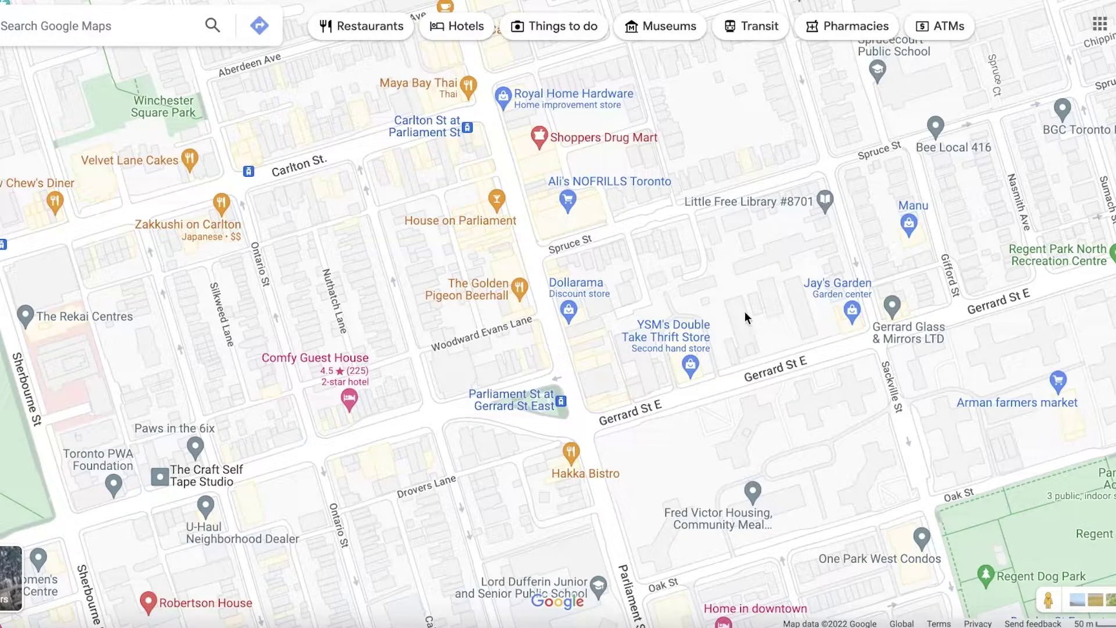
pyautogui.scroll(-2, 677, 320)
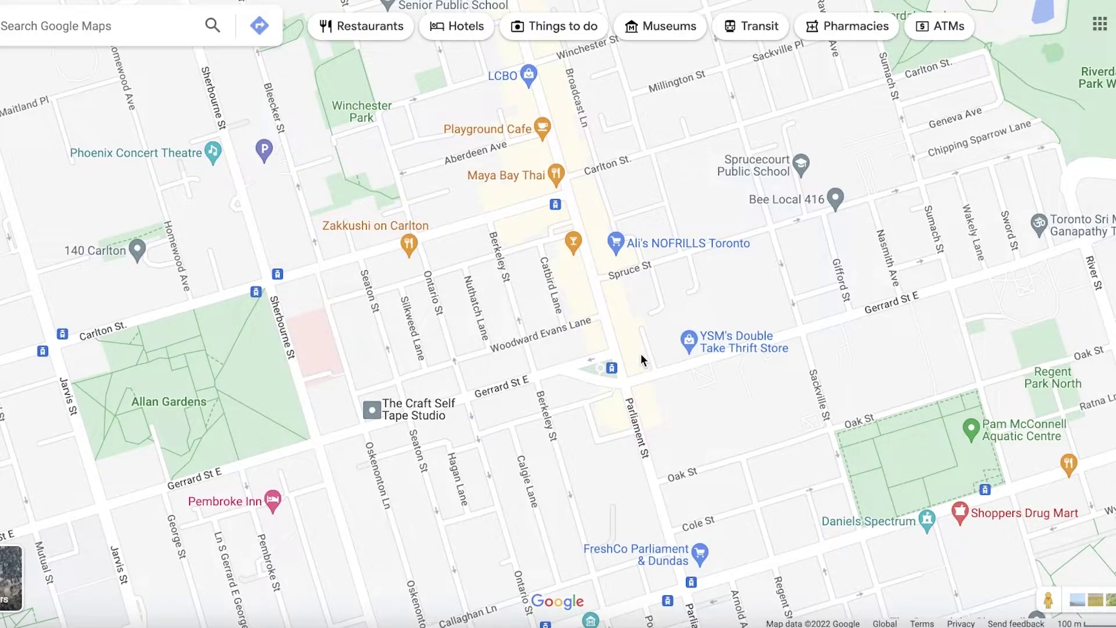
pyautogui.scroll(-1, 642, 360)
pyautogui.scroll(-1, 644, 377)
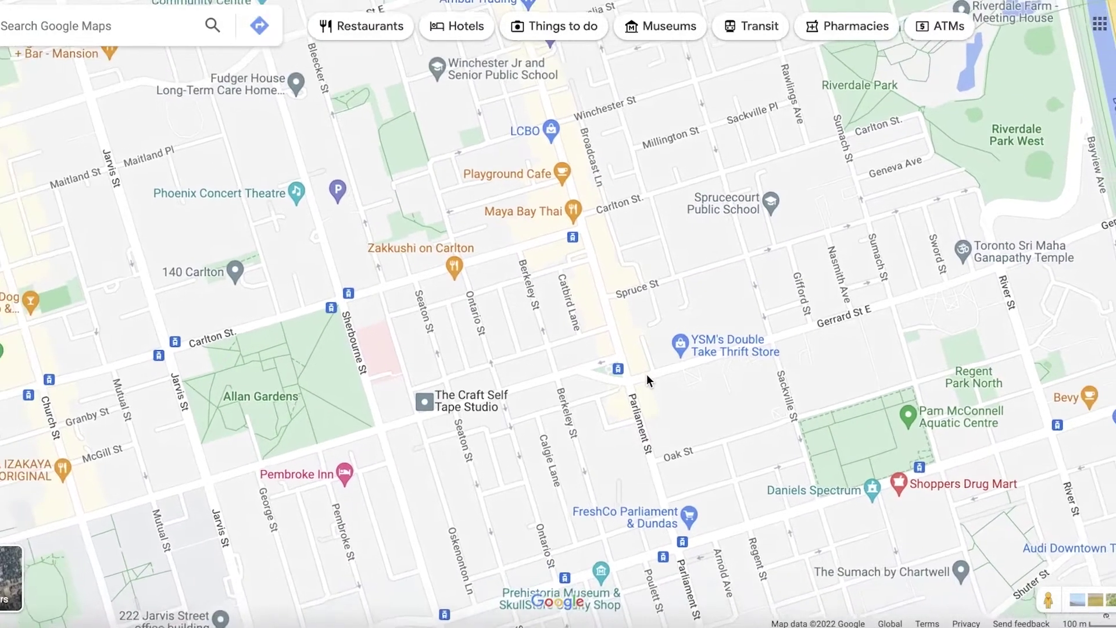
pyautogui.moveTo(393, 356); pyautogui.dragTo(438, 392)
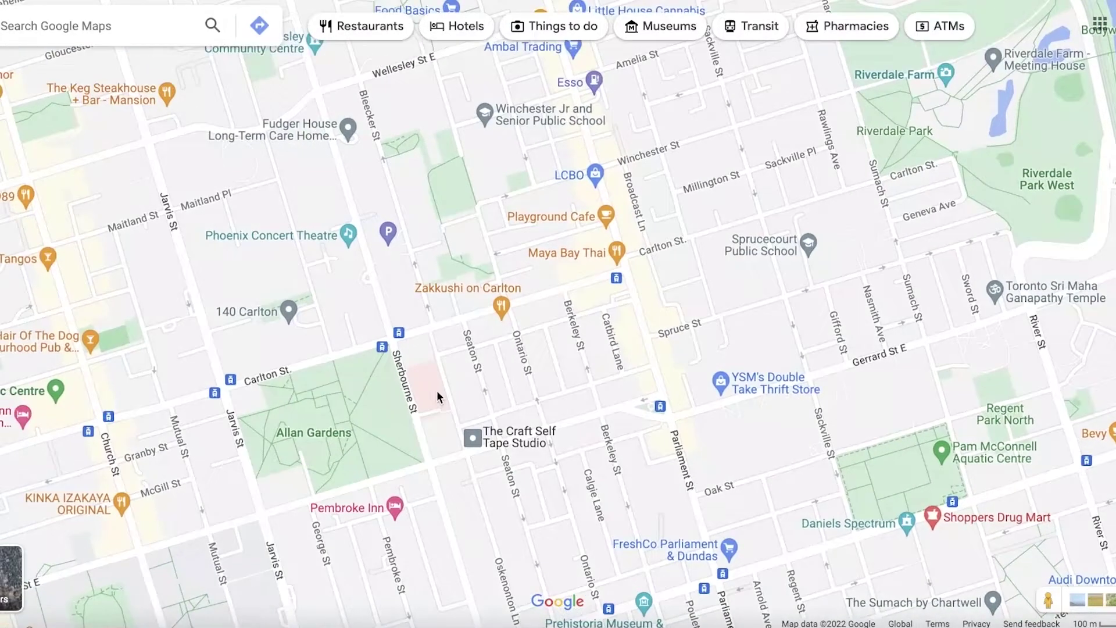
pyautogui.scroll(-3, 437, 395)
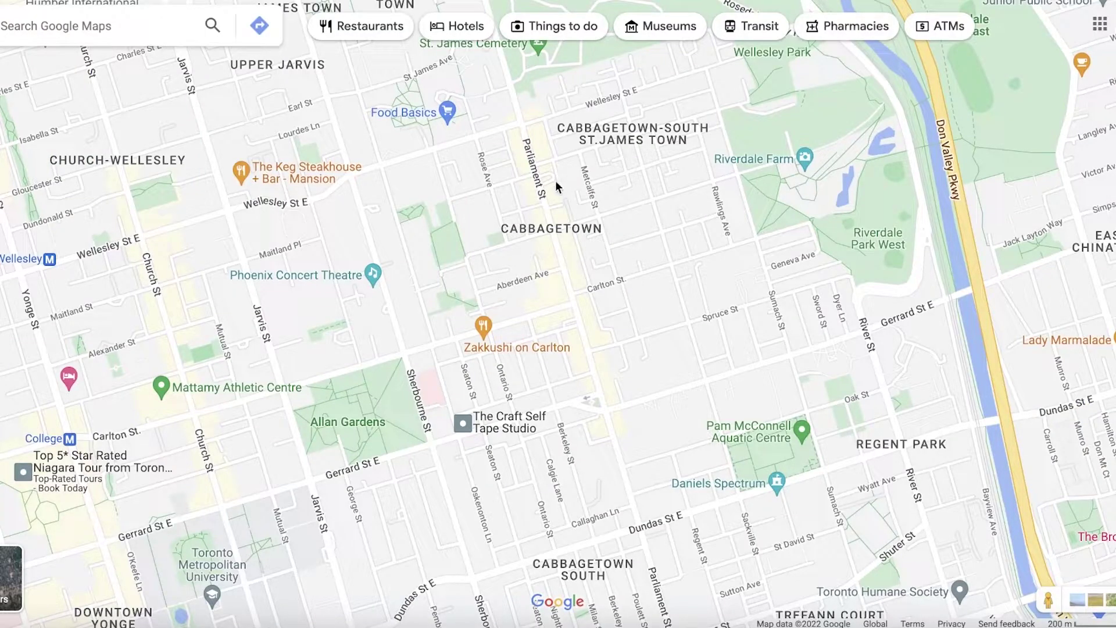
pyautogui.moveTo(486, 183); pyautogui.dragTo(693, 174)
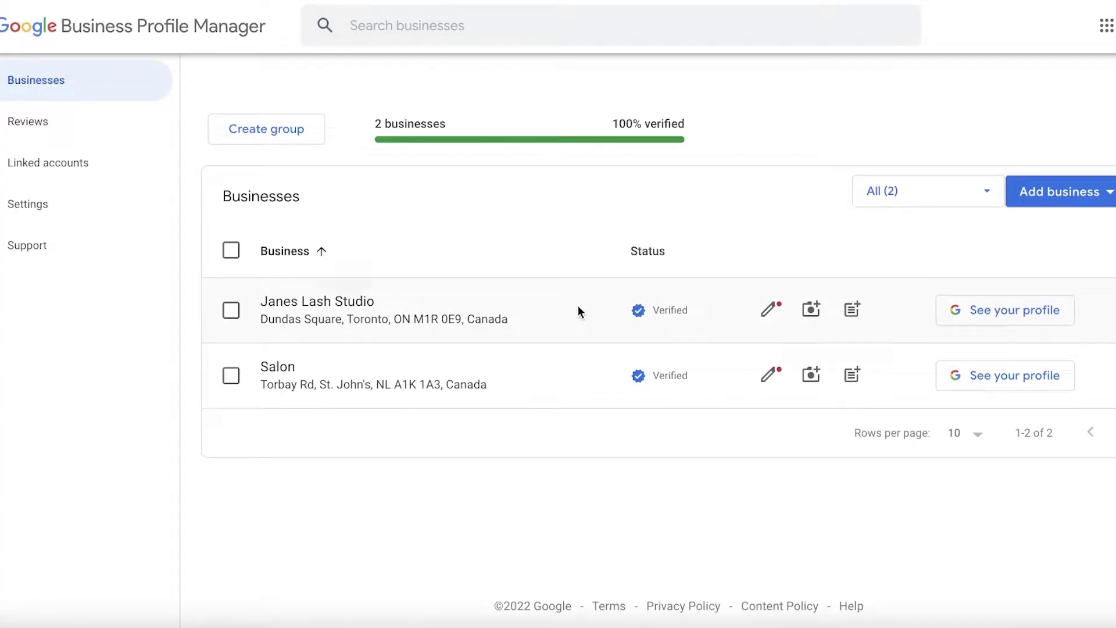
# View Janes Lash Studio's verified public profile in Google Search and scroll through its panel.
pyautogui.click(1001, 316)
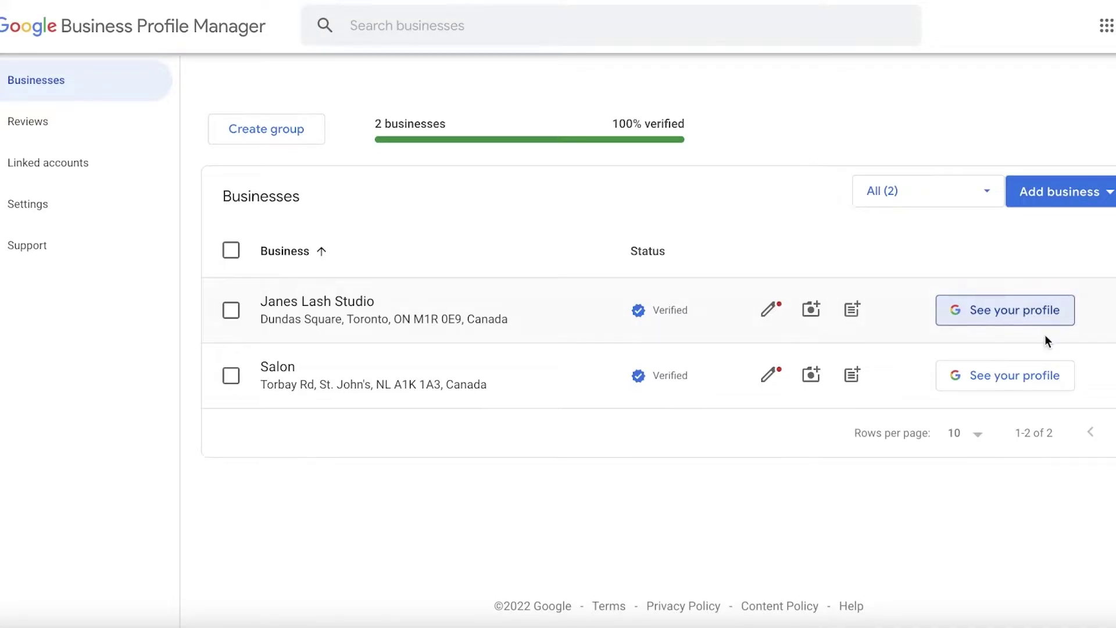
pyautogui.click(1039, 375)
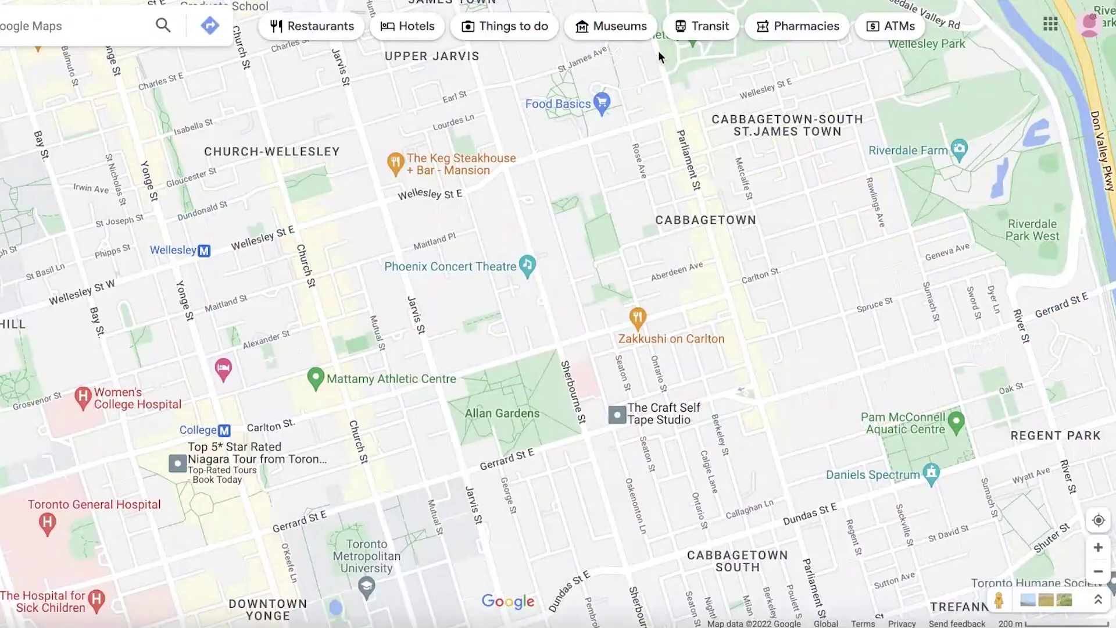
pyautogui.scroll(-2, 660, 59)
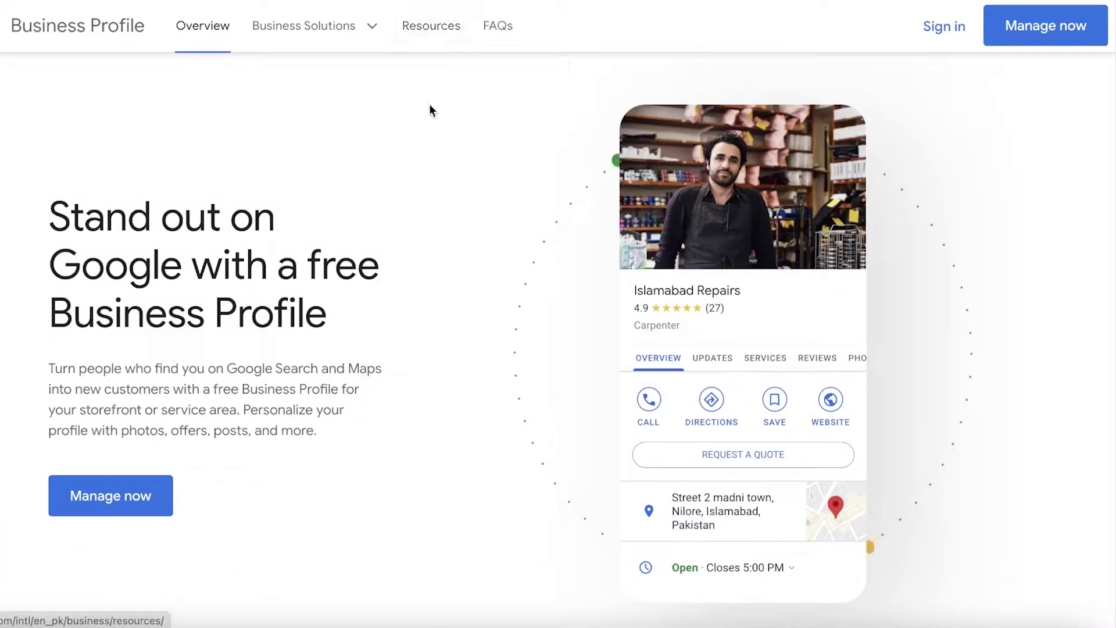
# Sign in to Business Profile Manager to see Janes Lash Studio and Salon, both verified.
pyautogui.click(1016, 36)
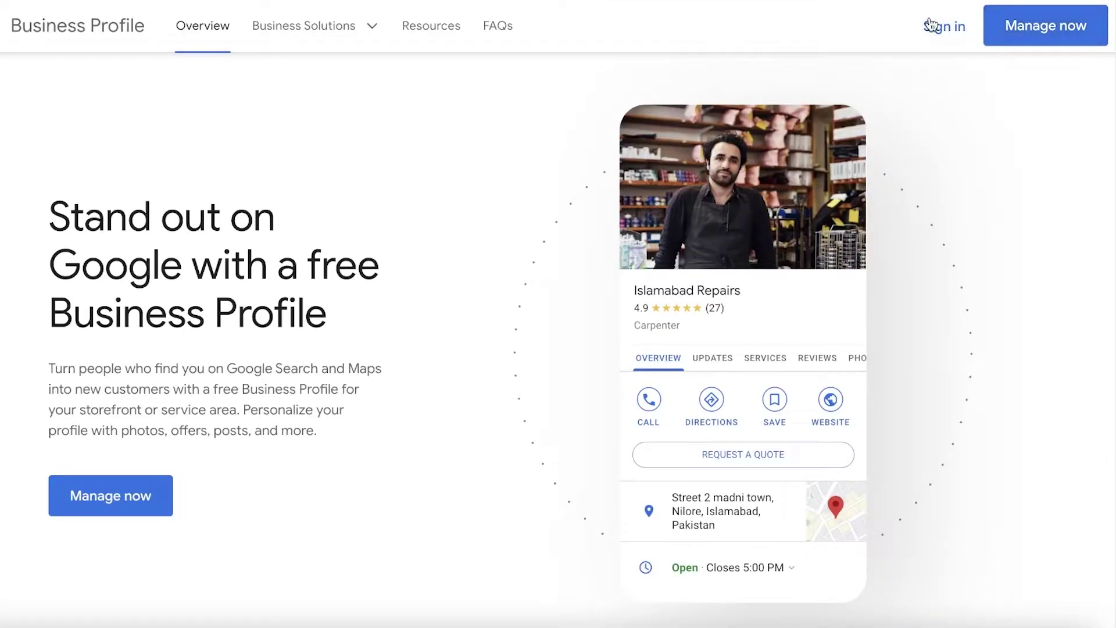
pyautogui.click(930, 23)
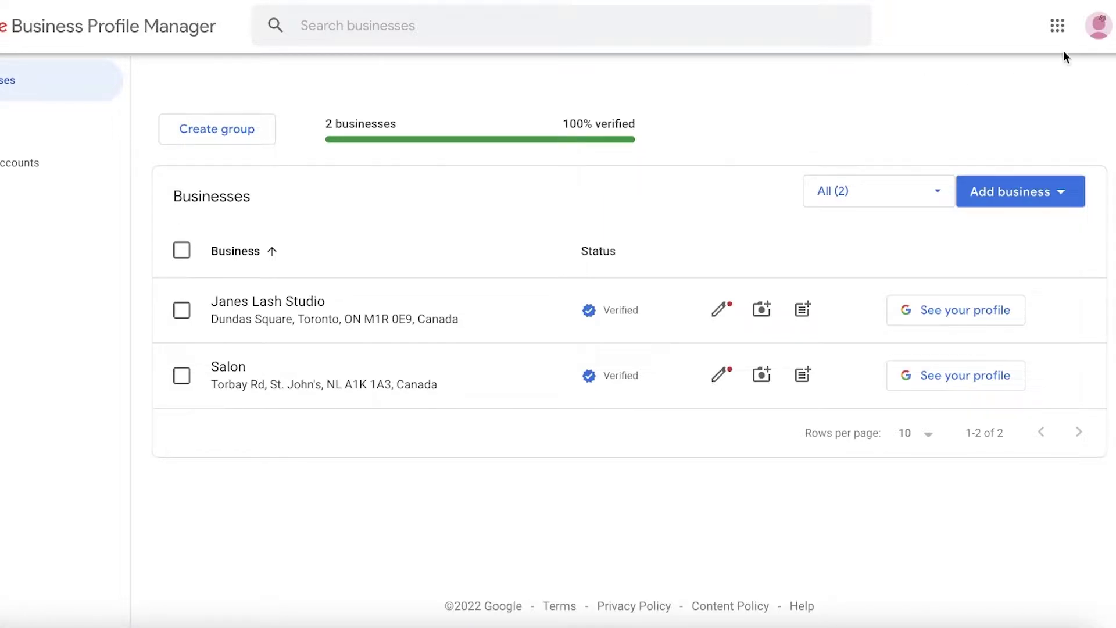
pyautogui.click(1098, 25)
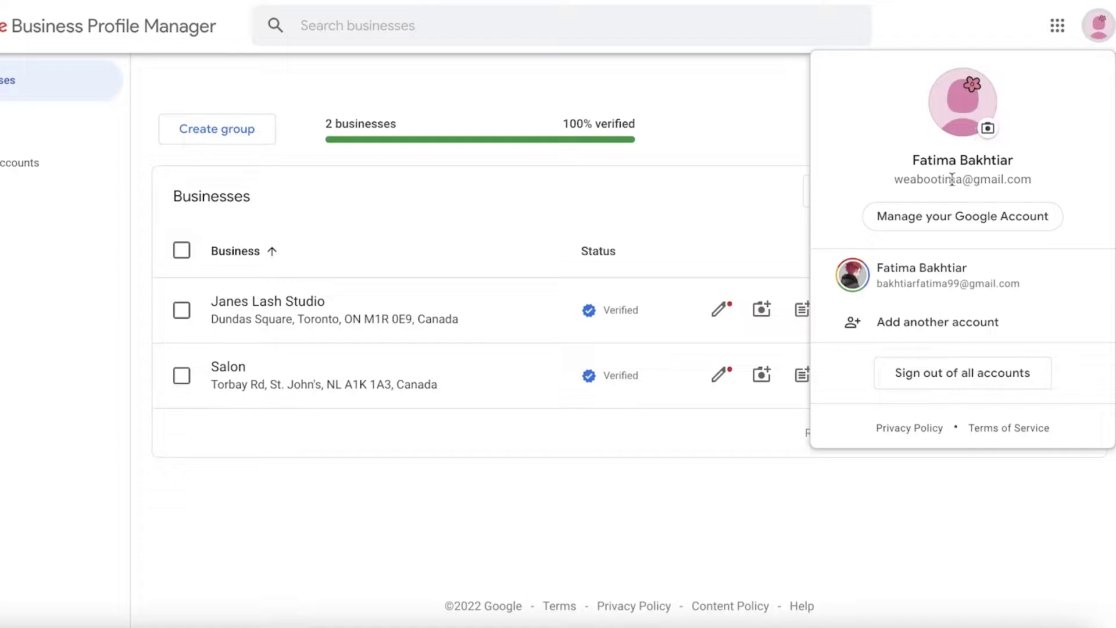
pyautogui.click(693, 187)
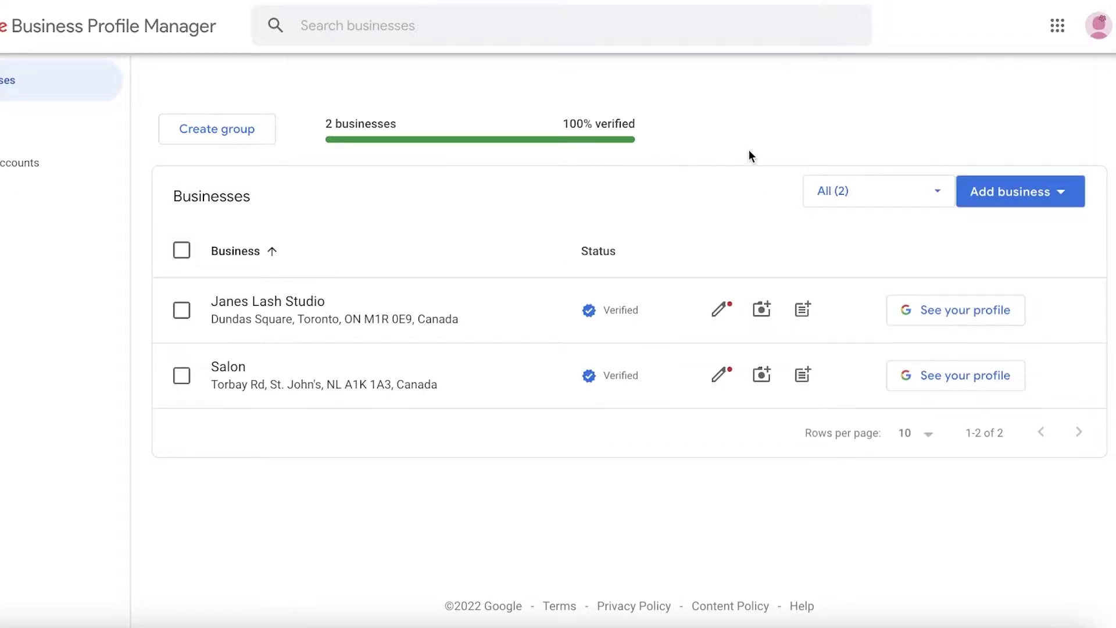
pyautogui.click(1100, 34)
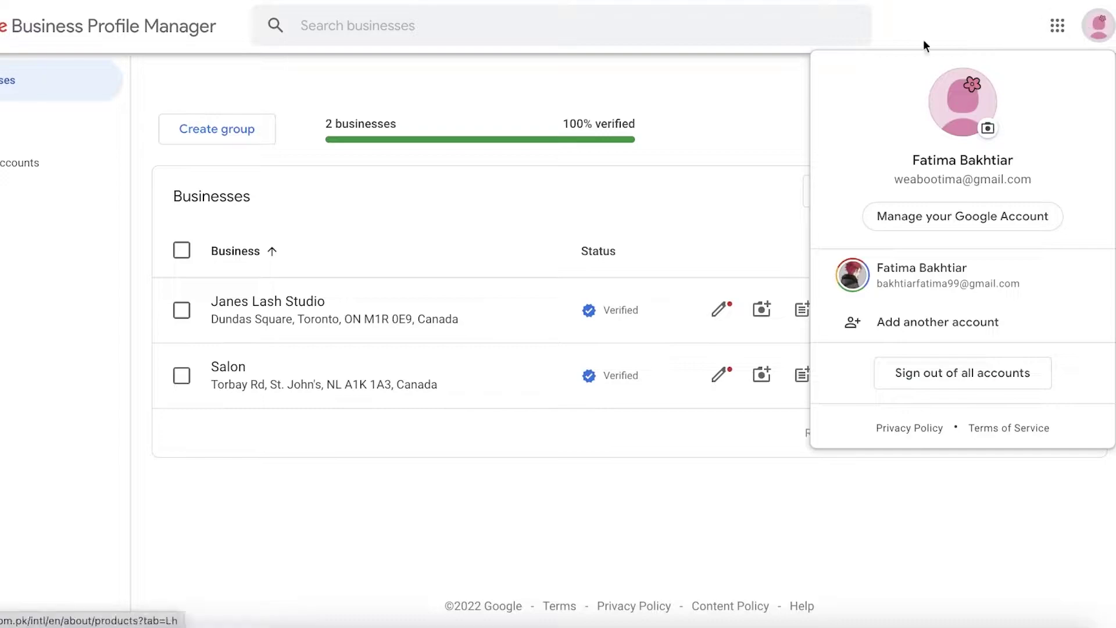
pyautogui.click(755, 114)
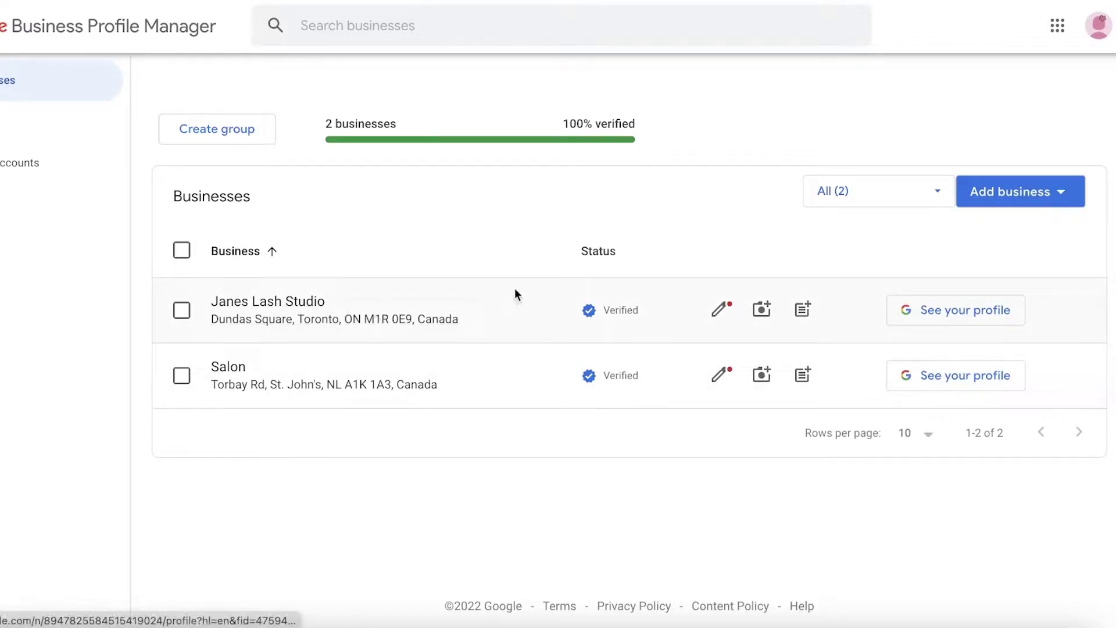
# Add a single business and create a new profile under the name 'Giftistry'.
pyautogui.click(976, 188)
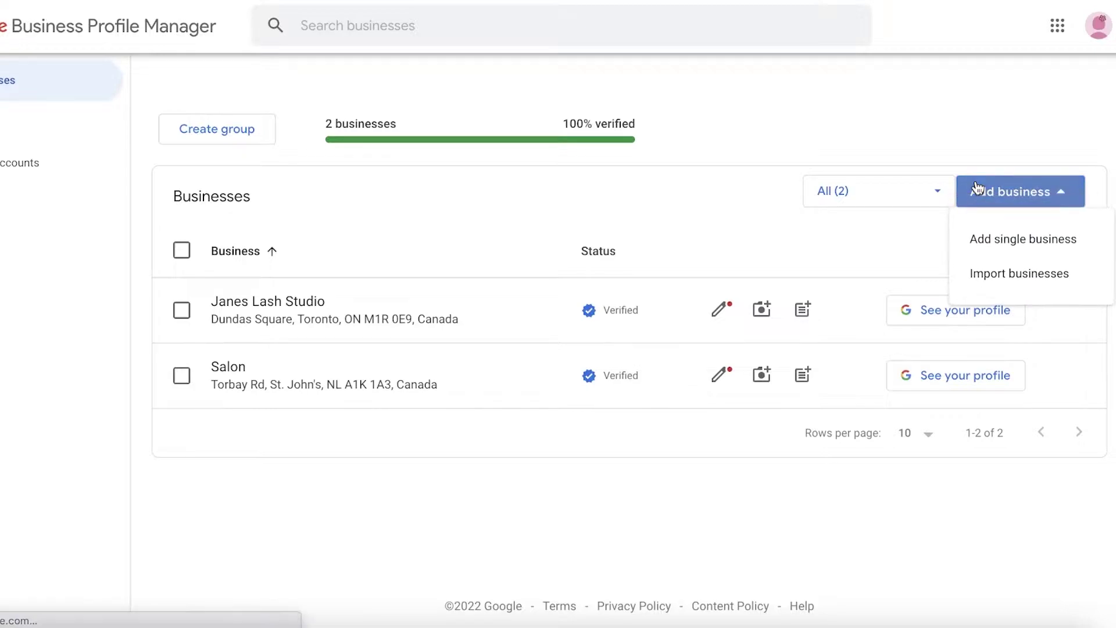
pyautogui.click(1014, 237)
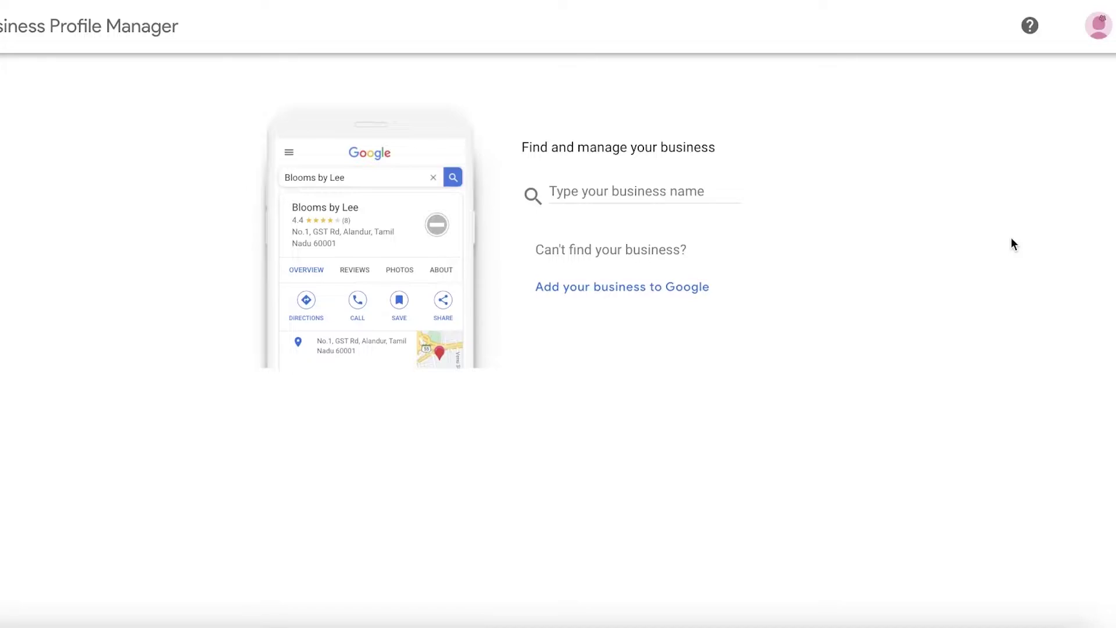
pyautogui.click(608, 193)
pyautogui.write('Giftistry')
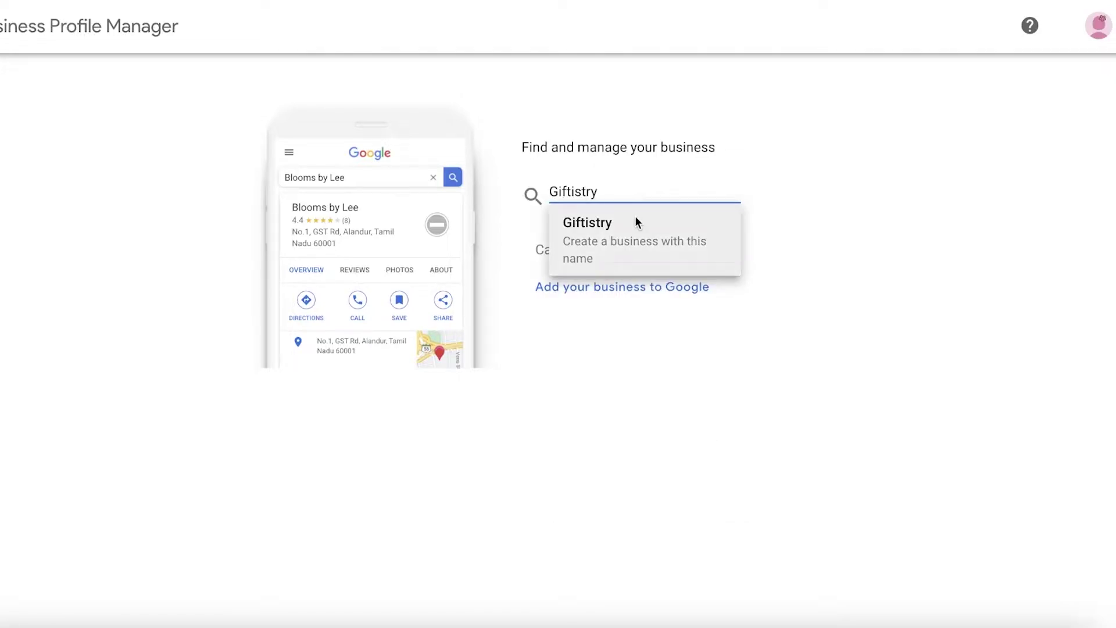
pyautogui.click(638, 231)
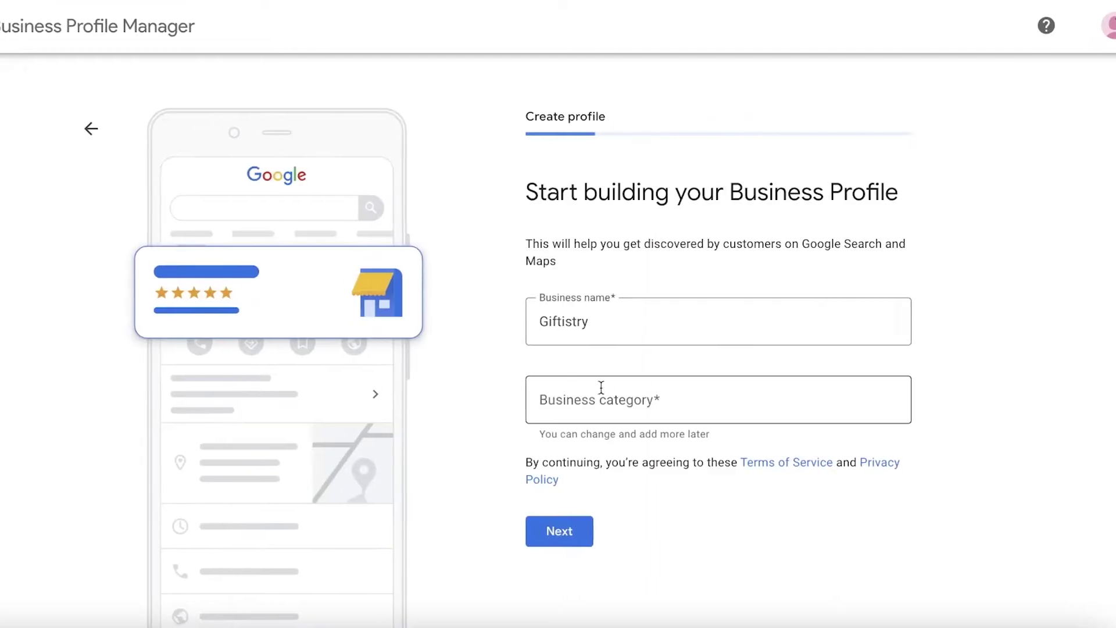
# Set Giftistry's category to Gift basket store and submit the name and category.
pyautogui.click(601, 389)
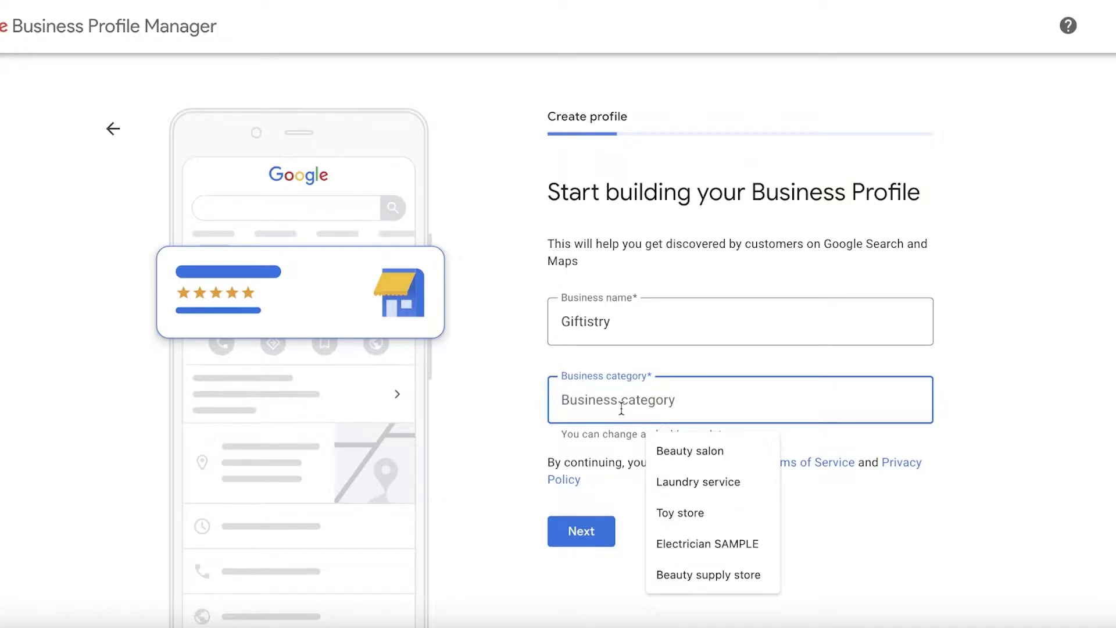
pyautogui.write('gift')
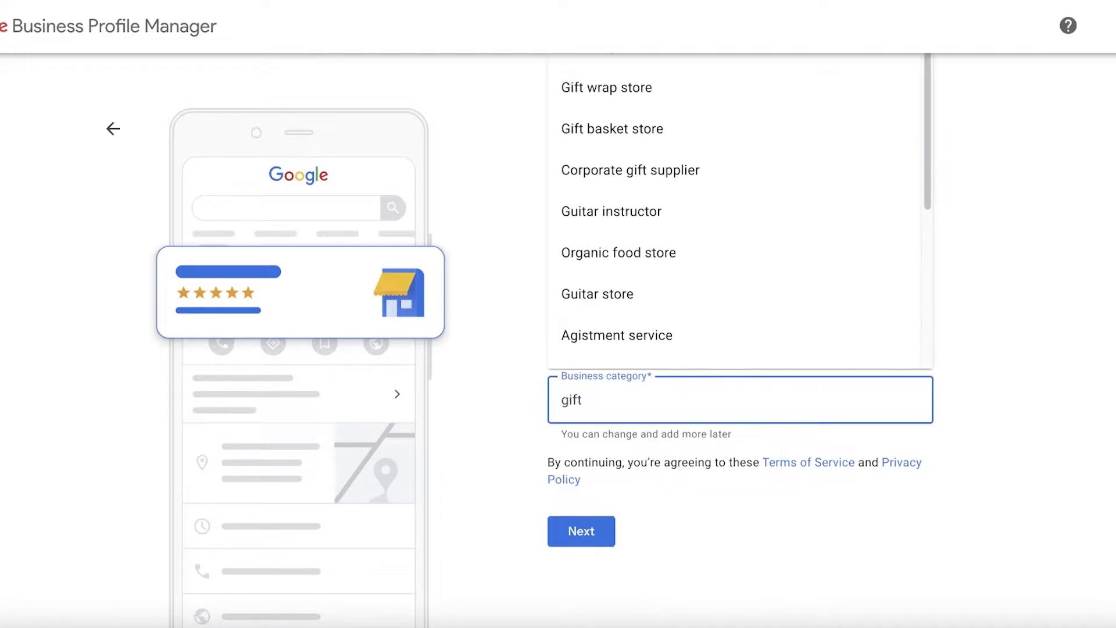
pyautogui.click(658, 129)
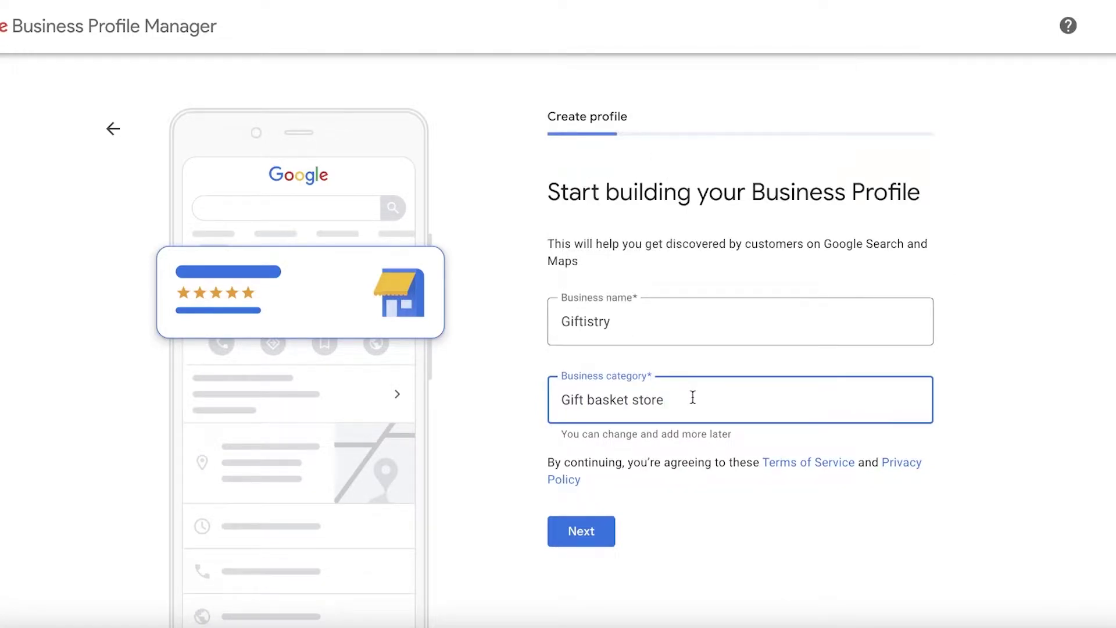
pyautogui.scroll(-1, 653, 481)
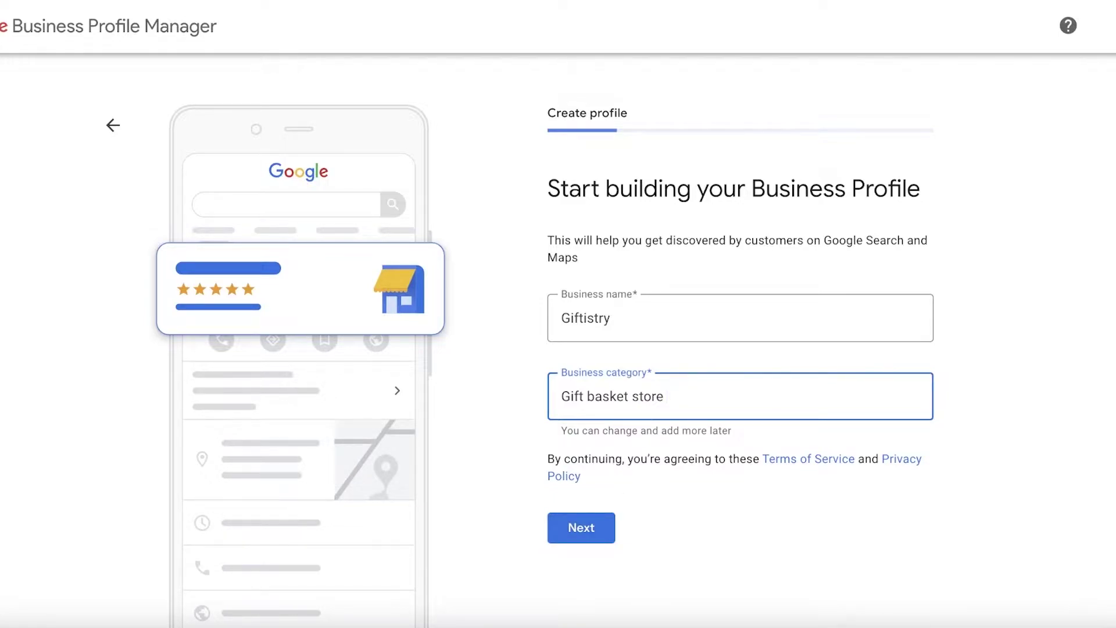
pyautogui.write('g')
pyautogui.press('BackSpace')
pyautogui.press('BackSpace')
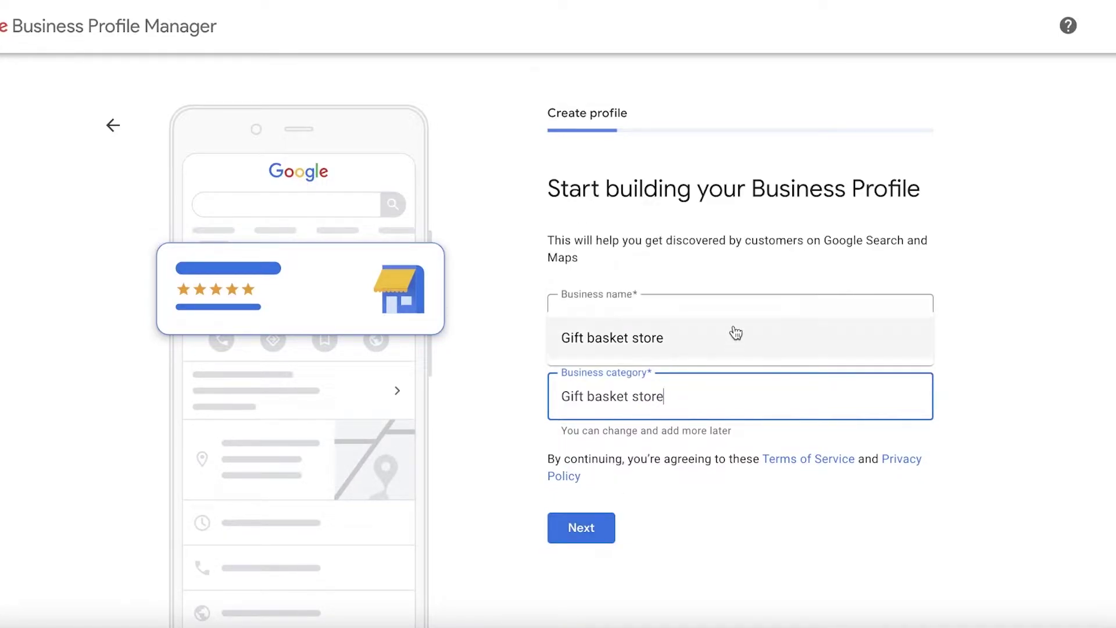
pyautogui.click(735, 331)
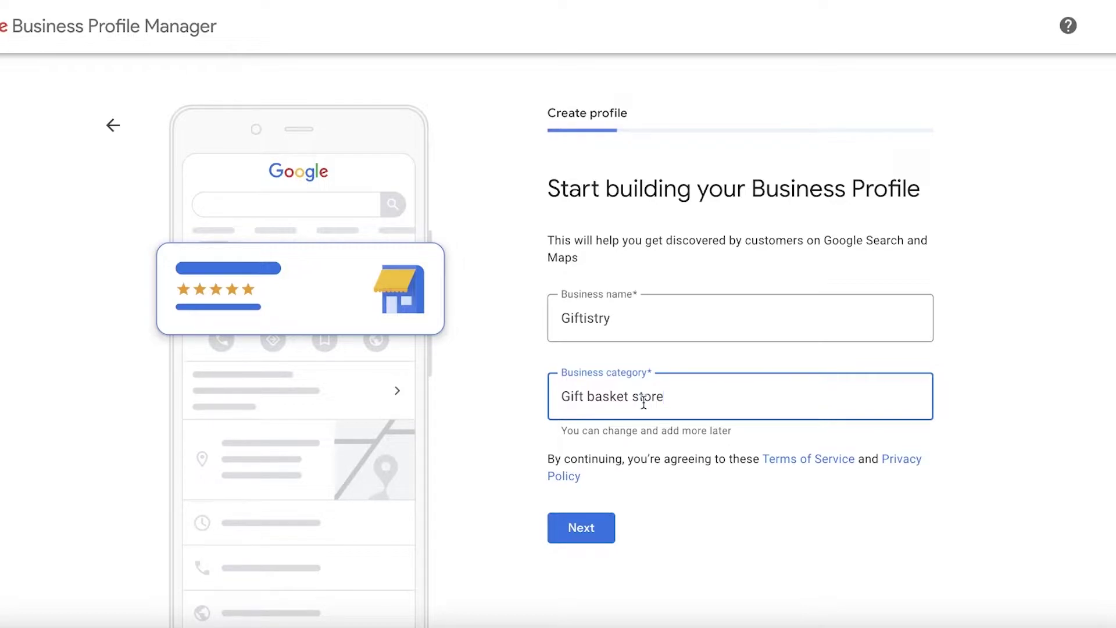
pyautogui.click(588, 519)
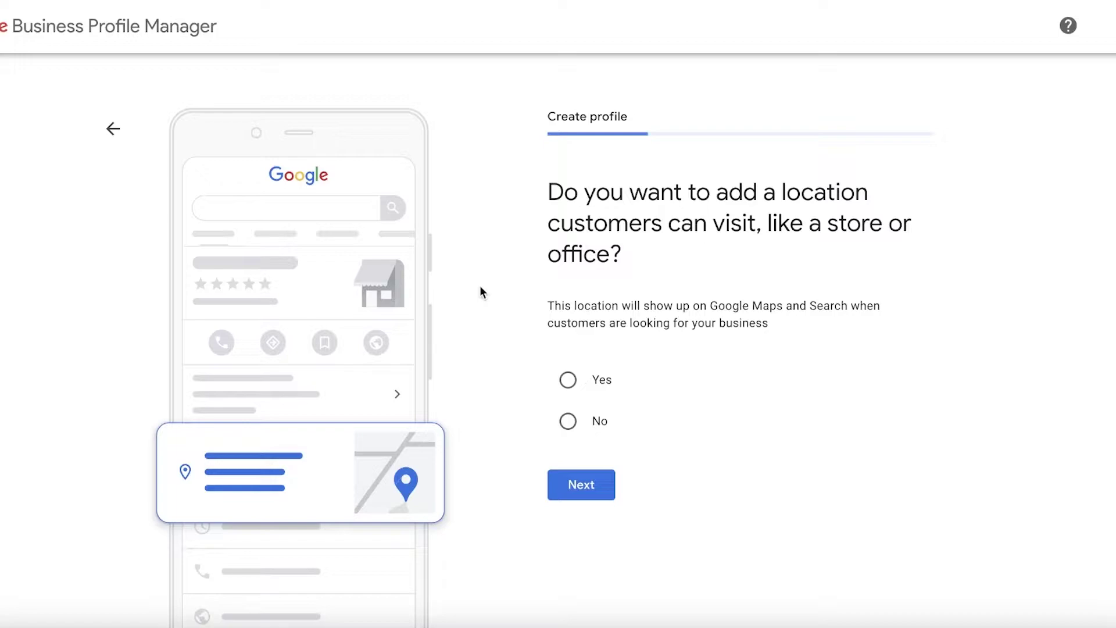
# Answer Yes to a location customers can visit and choose Canada as the country.
pyautogui.click(604, 381)
pyautogui.click(582, 487)
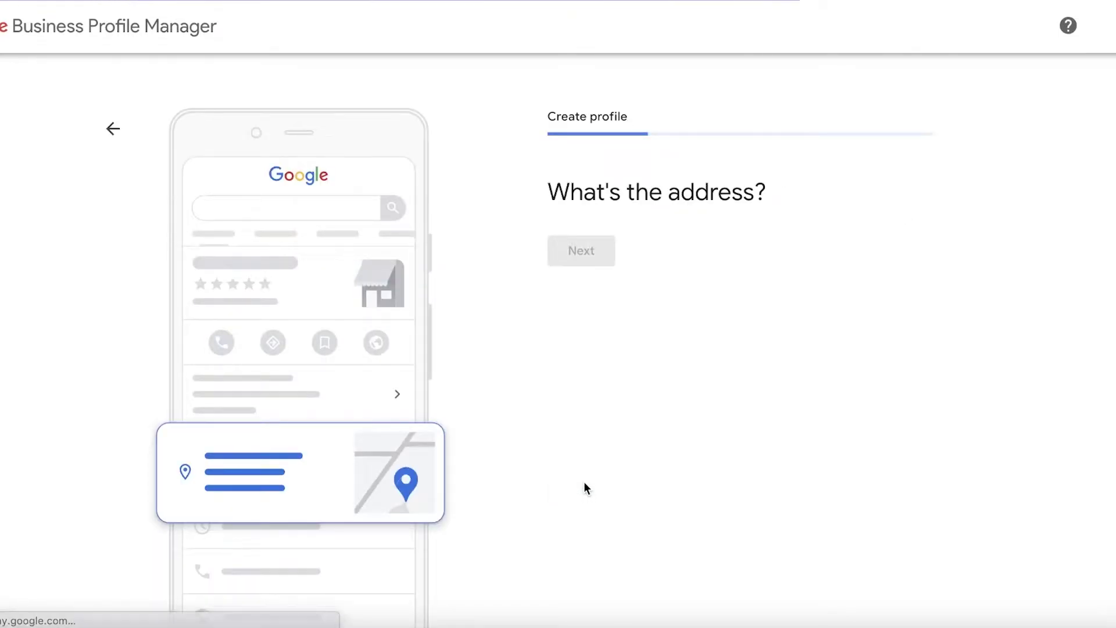
pyautogui.click(709, 279)
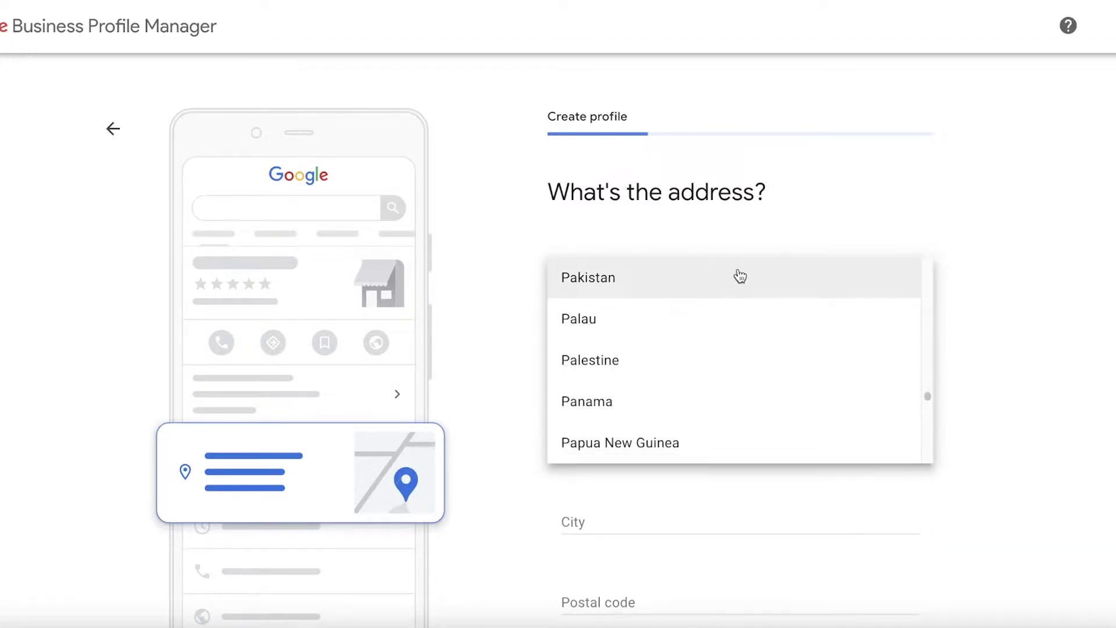
pyautogui.scroll(-20, 722, 296)
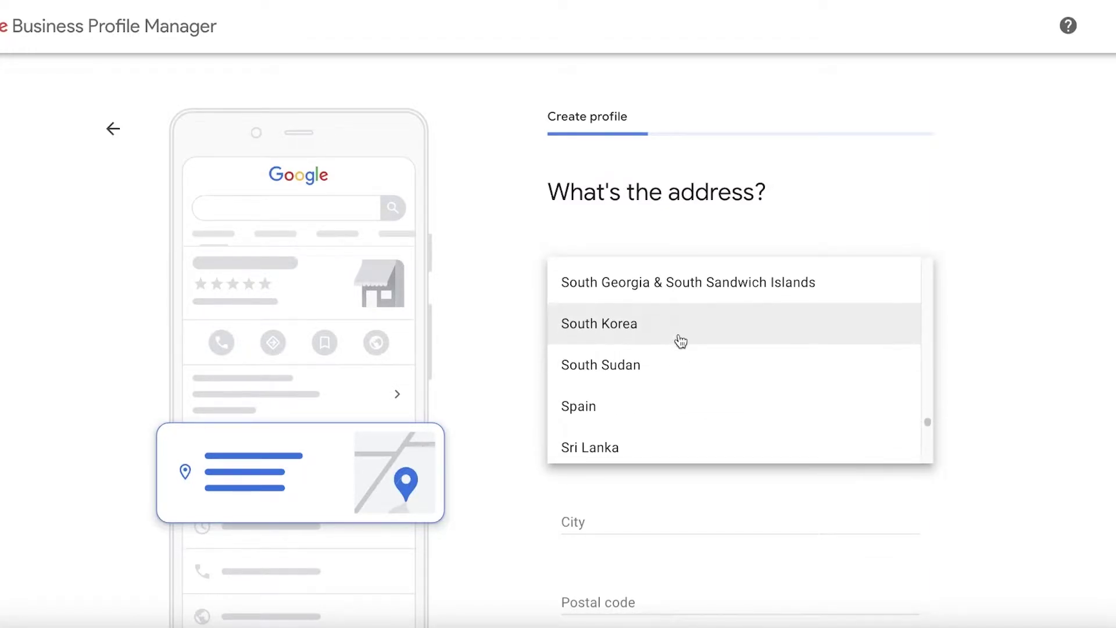
pyautogui.scroll(-5, 677, 339)
pyautogui.scroll(-20, 680, 355)
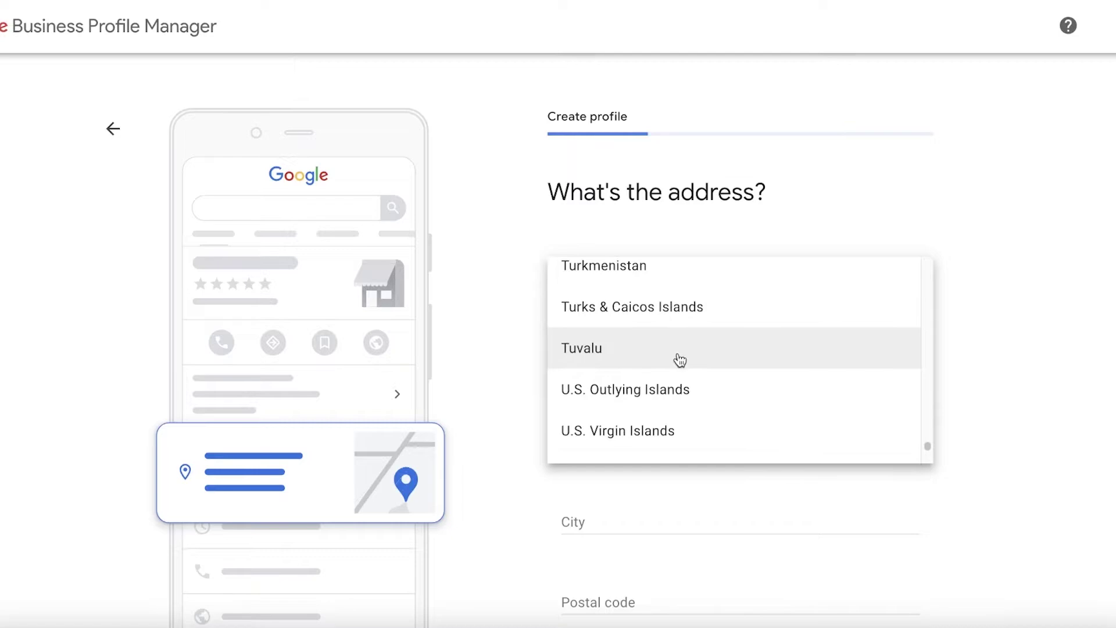
pyautogui.scroll(20, 677, 368)
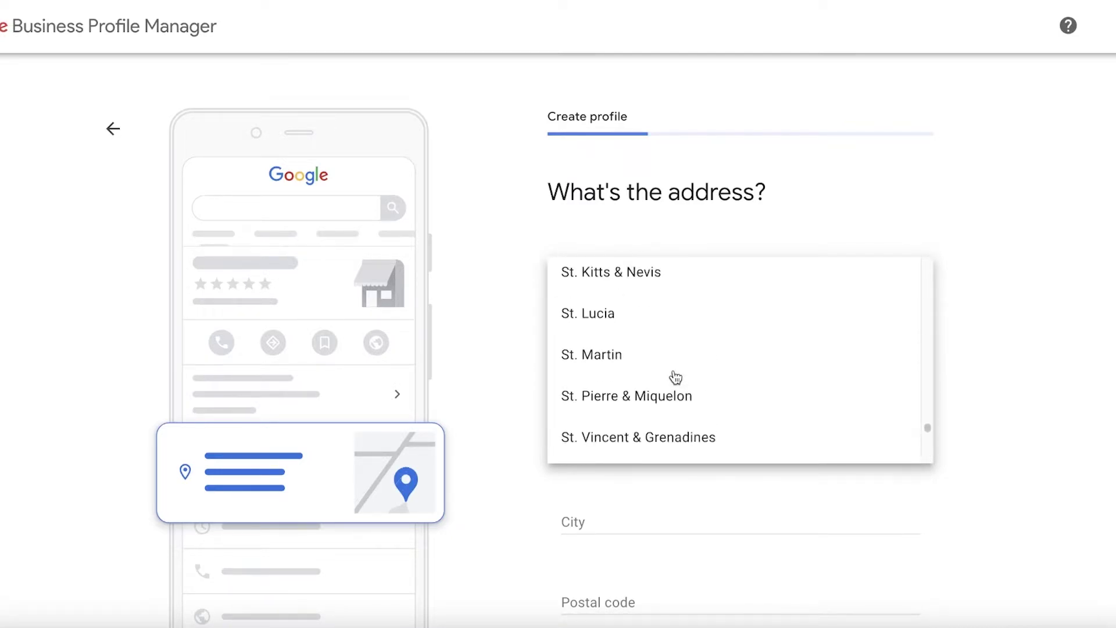
pyautogui.scroll(7, 654, 368)
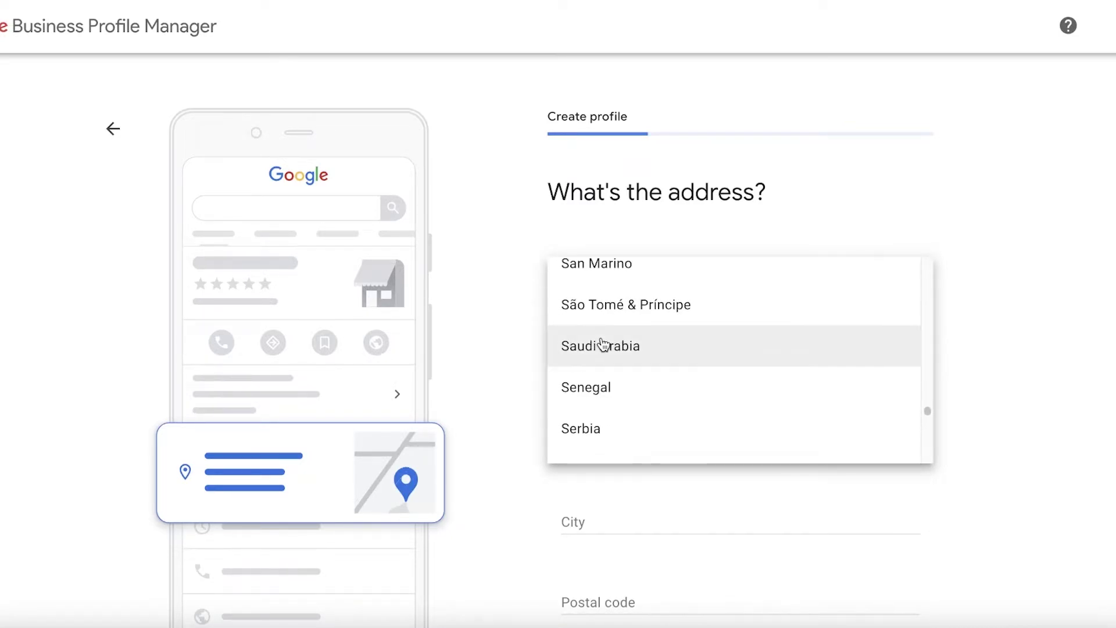
pyautogui.scroll(15, 609, 352)
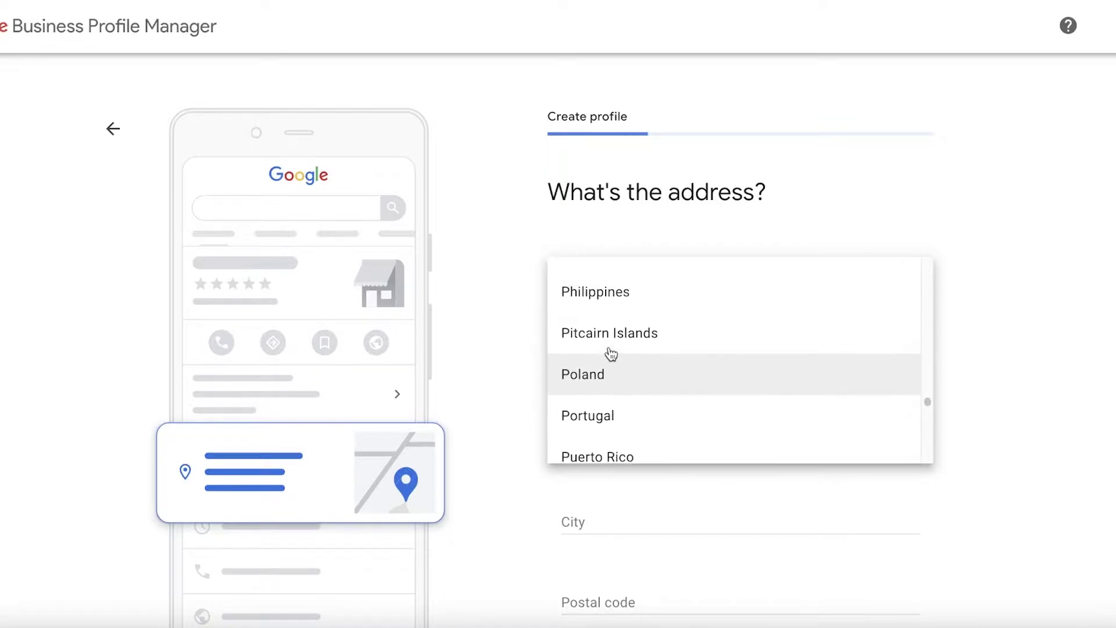
pyautogui.scroll(20, 611, 353)
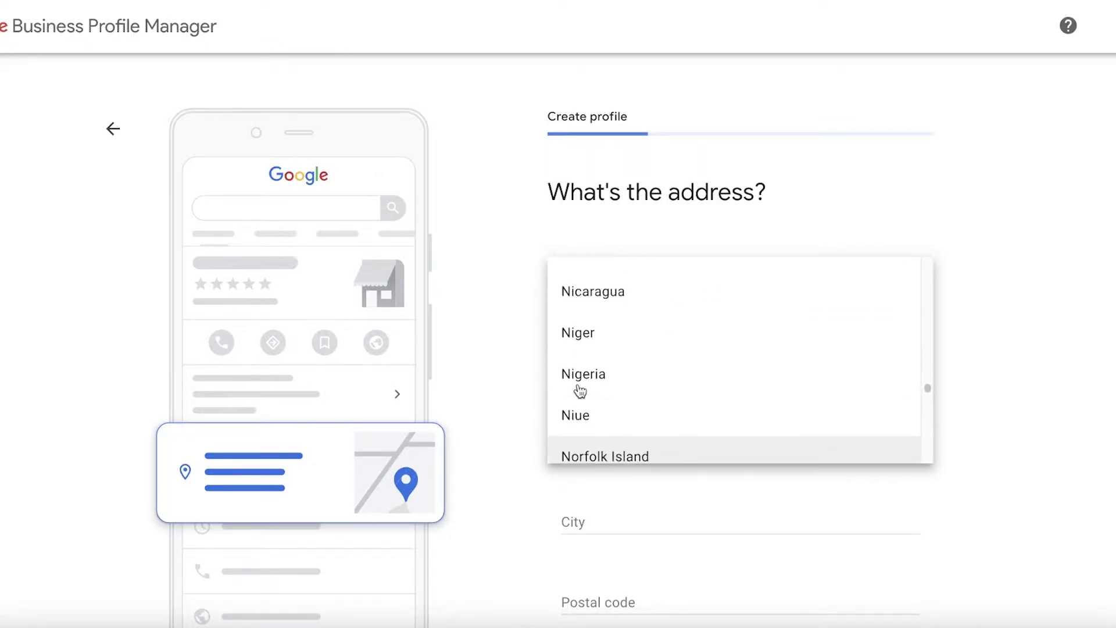
pyautogui.scroll(20, 581, 388)
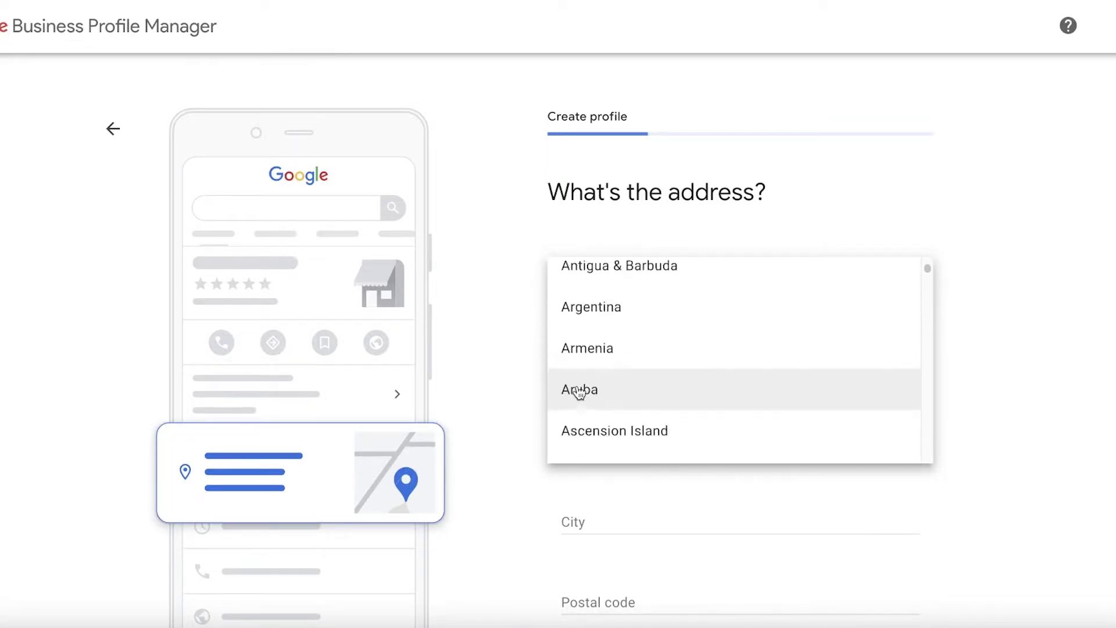
pyautogui.scroll(-8, 604, 372)
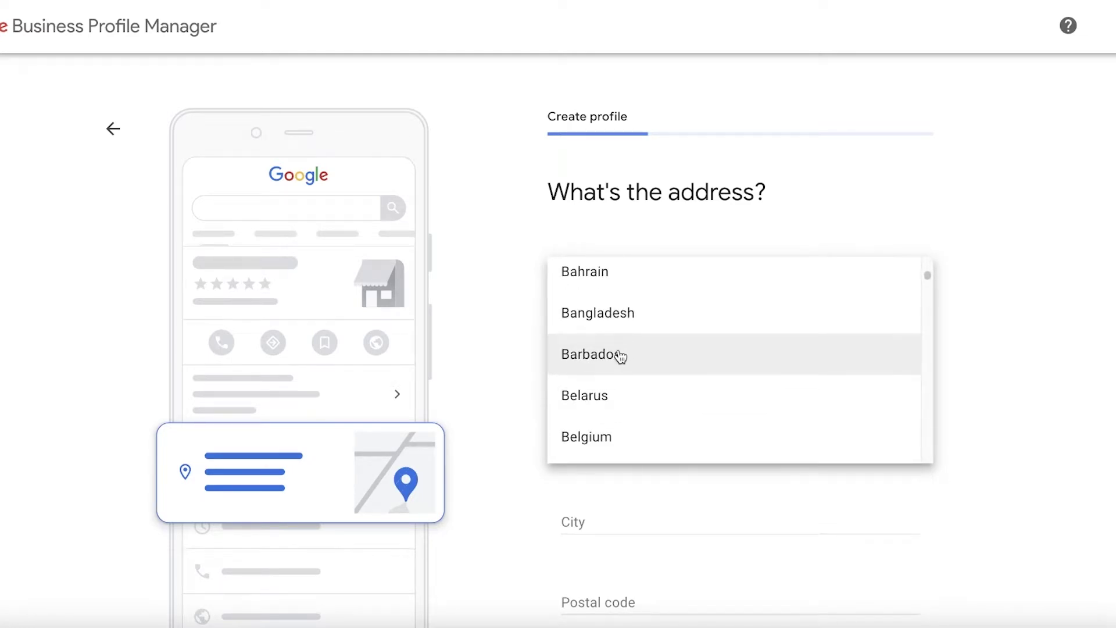
pyautogui.scroll(-10, 616, 354)
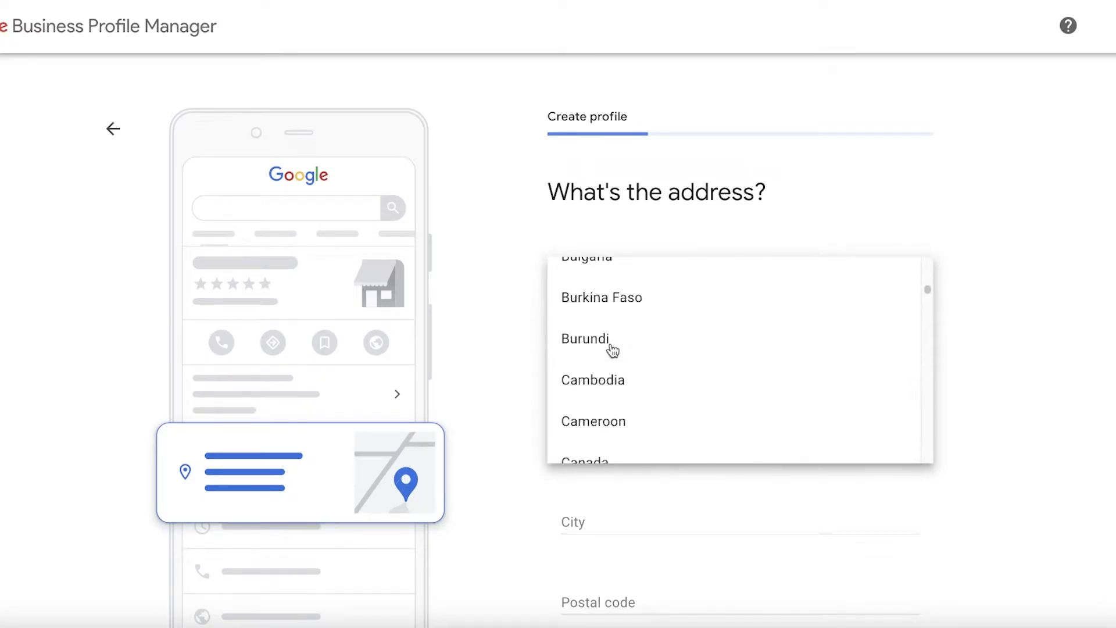
pyautogui.scroll(-3, 615, 356)
pyautogui.scroll(1, 610, 349)
pyautogui.click(610, 349)
# Fill in the store's street address and submit it.
pyautogui.click(612, 354)
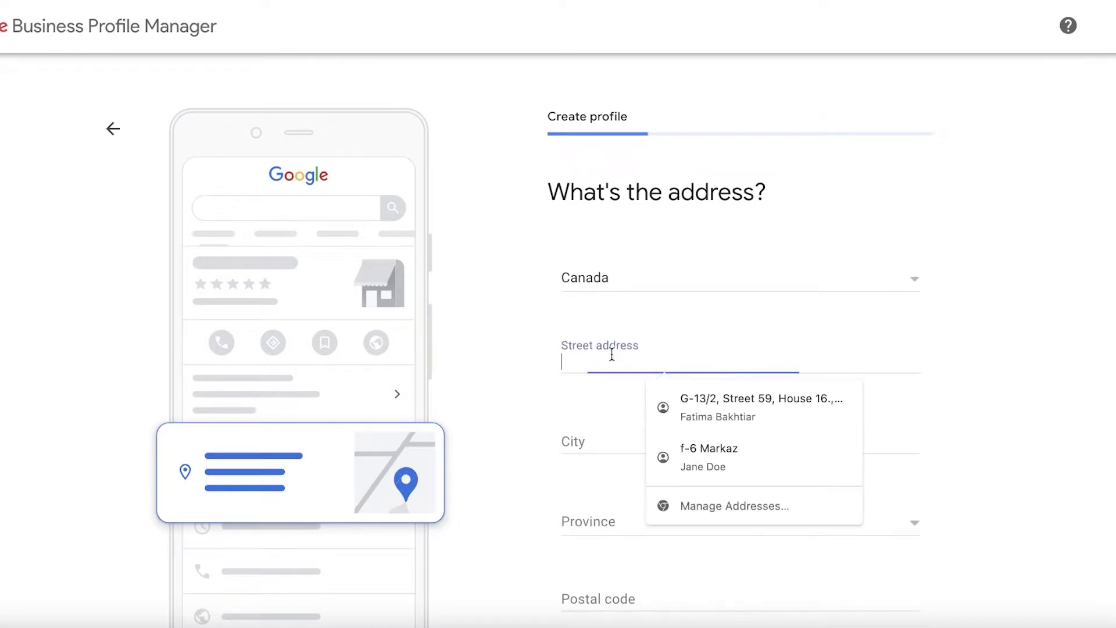
pyautogui.click(532, 369)
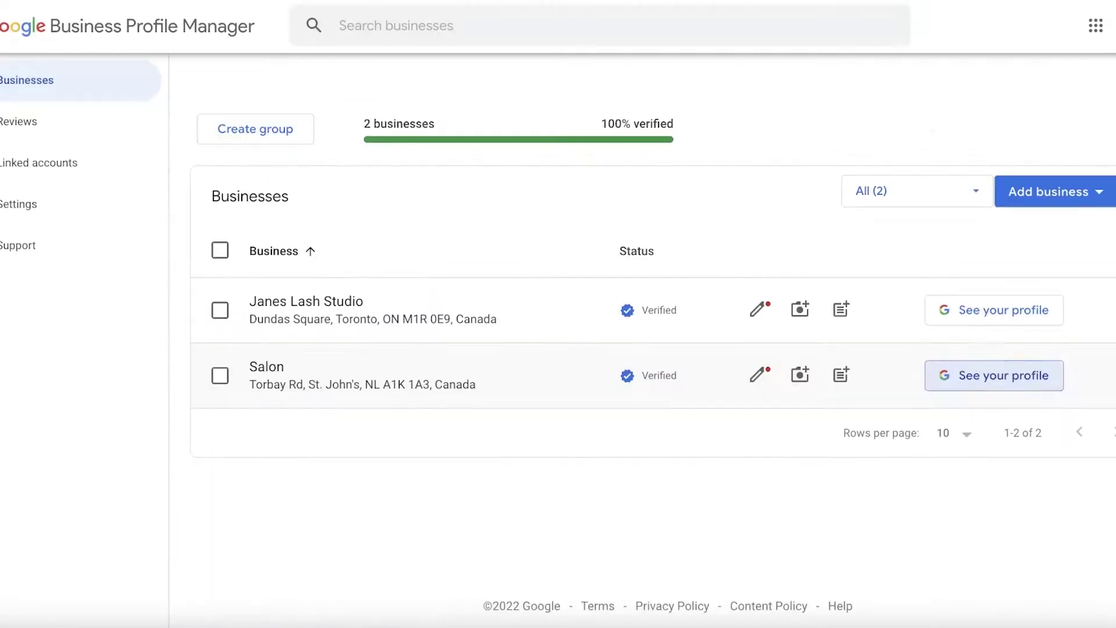
pyautogui.click(376, 331)
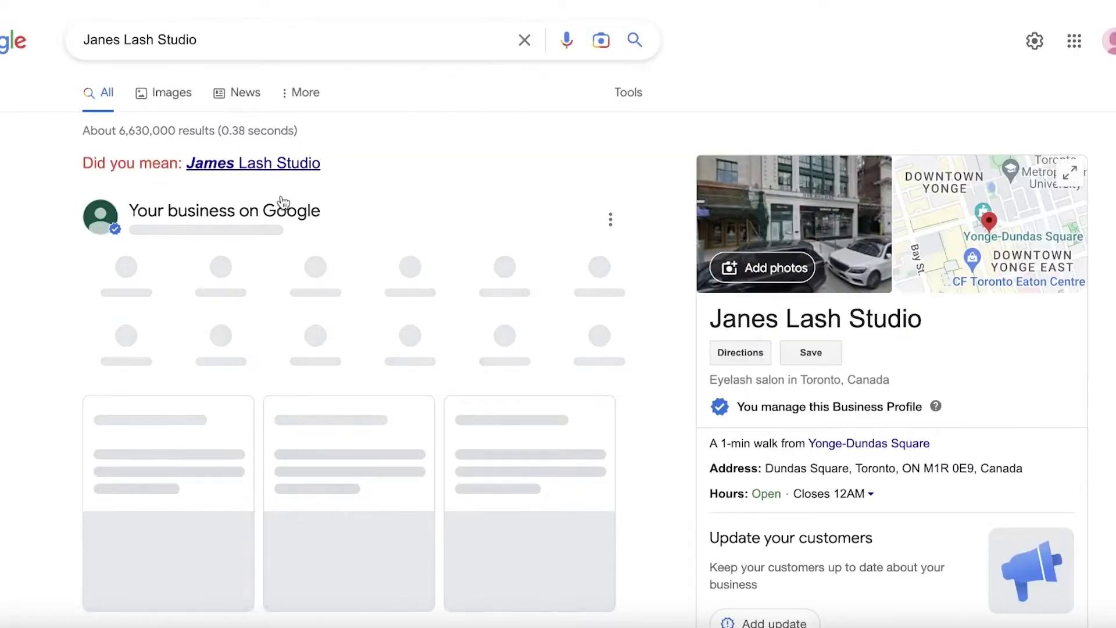
pyautogui.scroll(-4, 744, 291)
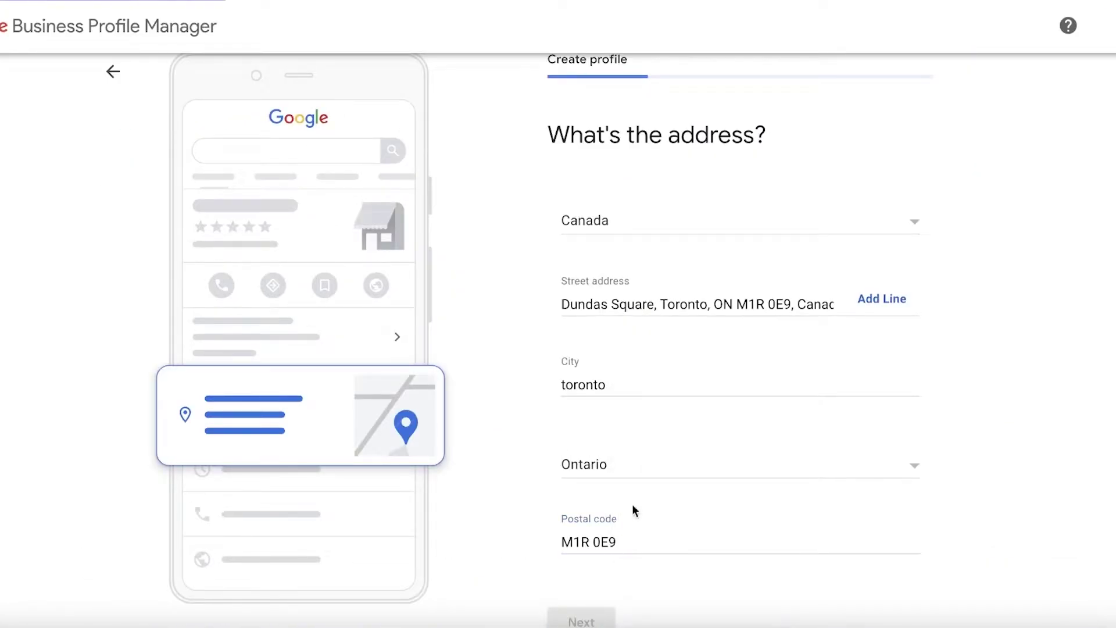
pyautogui.press('Return')
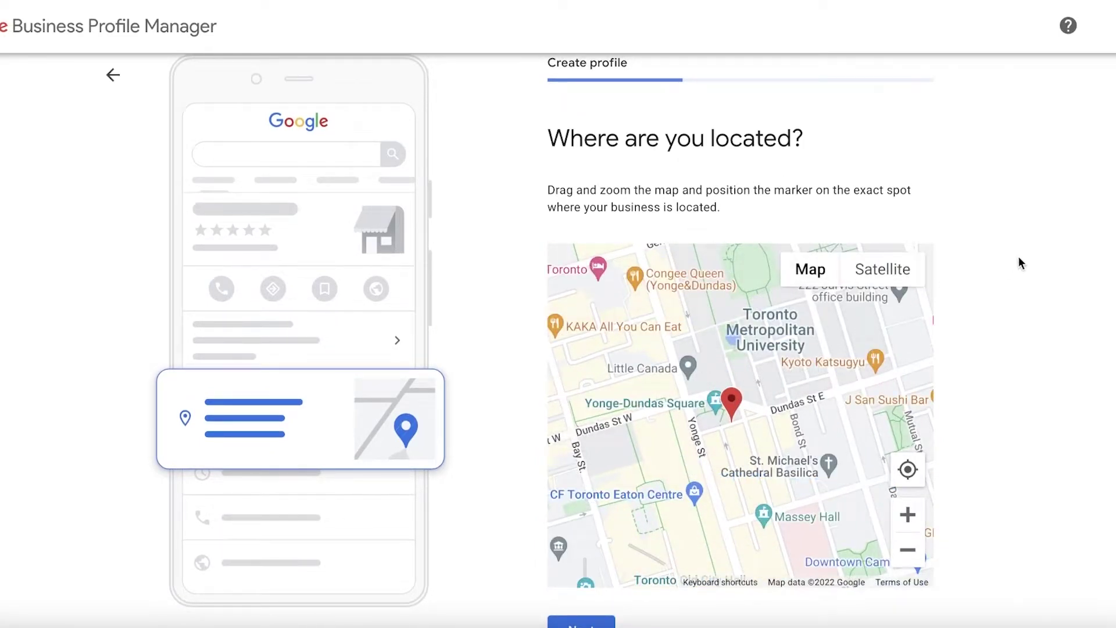
# Move the location pin north past Chelsea Hotel onto Yonge St.
pyautogui.scroll(-1, 994, 310)
pyautogui.scroll(-2, 926, 344)
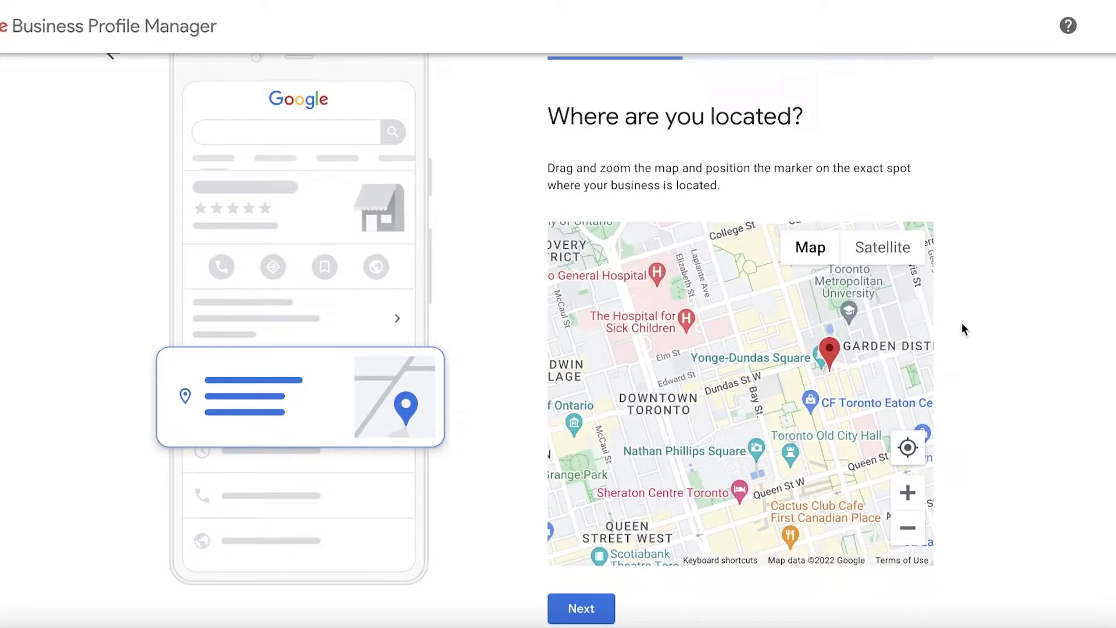
pyautogui.moveTo(780, 355)
pyautogui.mouseDown()
pyautogui.moveTo(725, 369)
pyautogui.moveTo(808, 356)
pyautogui.moveTo(723, 343)
pyautogui.moveTo(748, 331)
pyautogui.moveTo(741, 325)
pyautogui.mouseUp()
pyautogui.scroll(4, 750, 371)
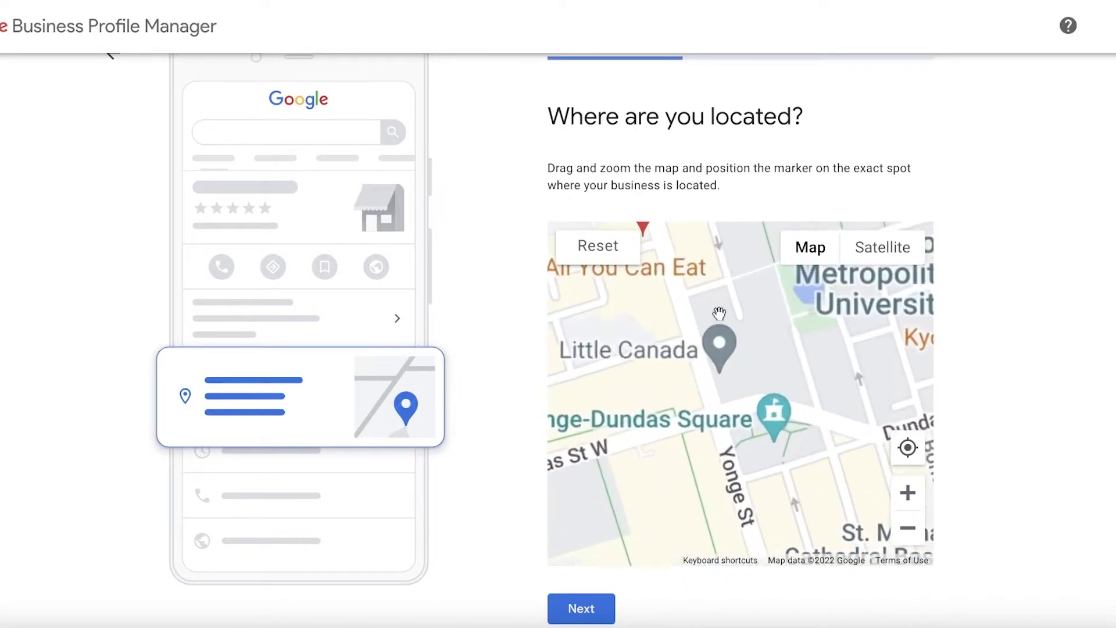
pyautogui.moveTo(762, 346)
pyautogui.mouseDown()
pyautogui.moveTo(740, 243)
pyautogui.moveTo(727, 334)
pyautogui.moveTo(764, 500)
pyautogui.moveTo(722, 285)
pyautogui.mouseUp()
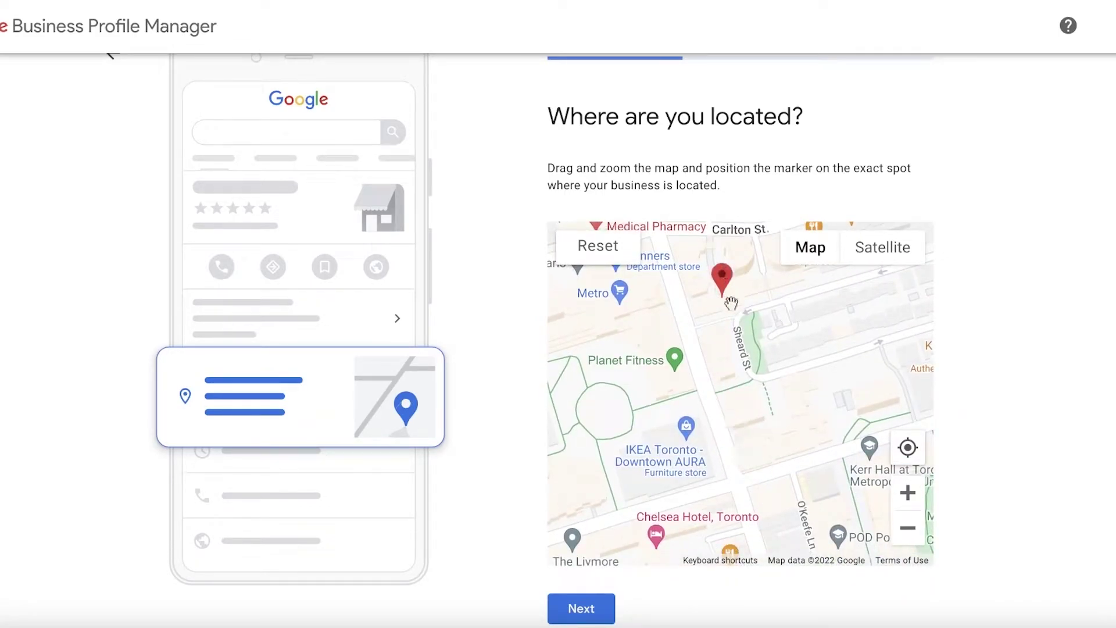
pyautogui.scroll(2, 743, 349)
pyautogui.moveTo(733, 444)
pyautogui.mouseDown()
pyautogui.moveTo(745, 388)
pyautogui.moveTo(681, 419)
pyautogui.moveTo(676, 393)
pyautogui.moveTo(715, 491)
pyautogui.mouseUp()
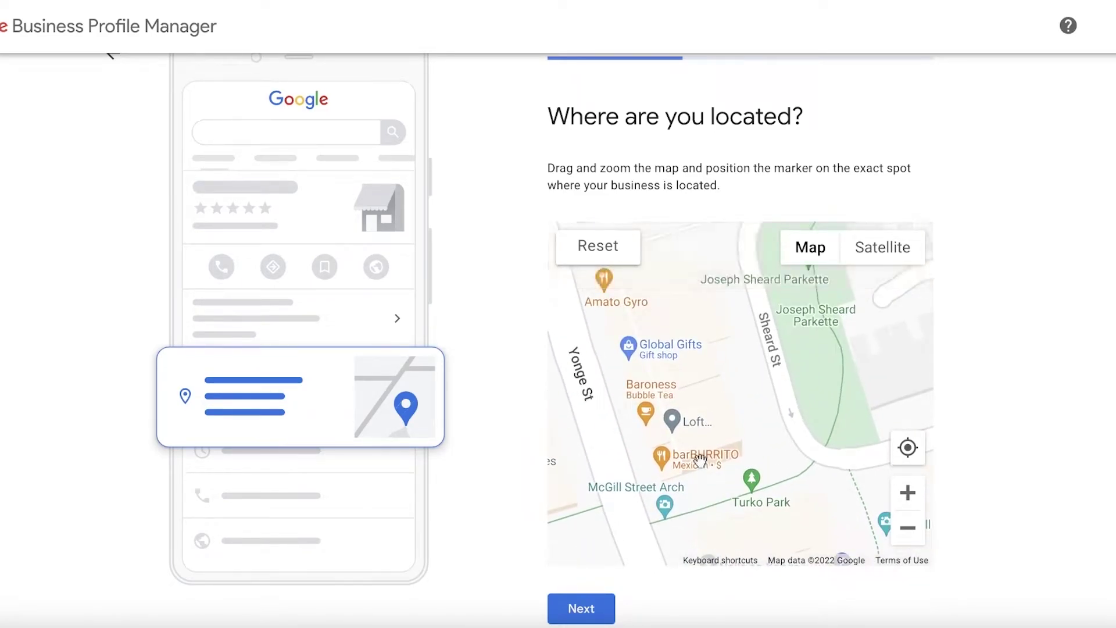
pyautogui.scroll(-2, 691, 433)
pyautogui.moveTo(696, 295); pyautogui.dragTo(682, 512)
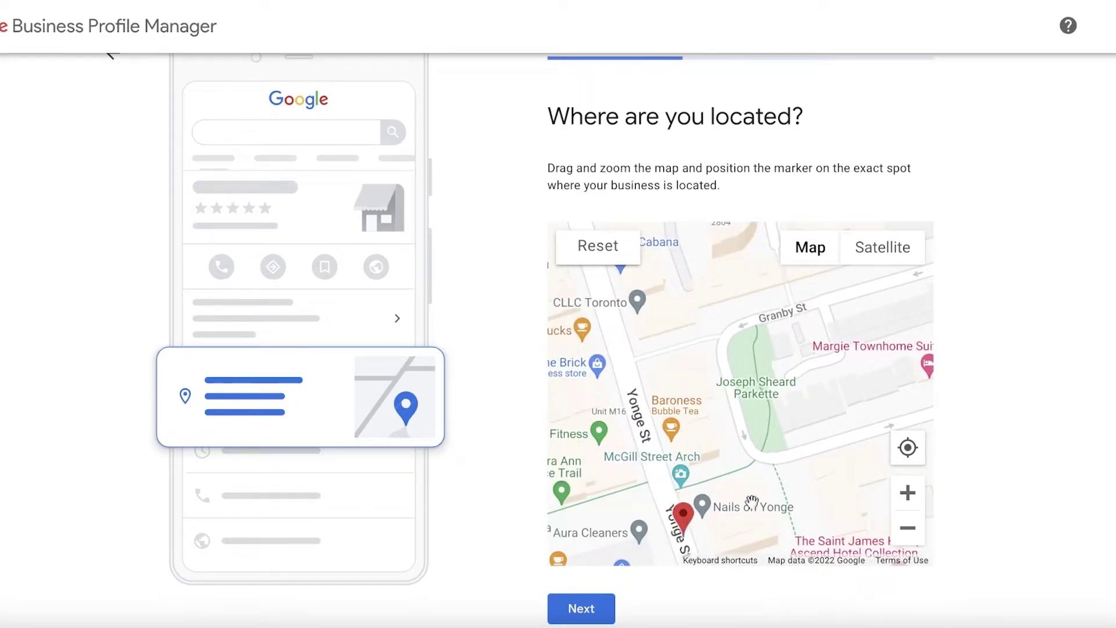
# Reposition the marker beside Flex Massage Therapy, checking its spot in aerial imagery.
pyautogui.scroll(2, 752, 501)
pyautogui.moveTo(807, 531); pyautogui.dragTo(745, 276)
pyautogui.moveTo(680, 357); pyautogui.dragTo(732, 338)
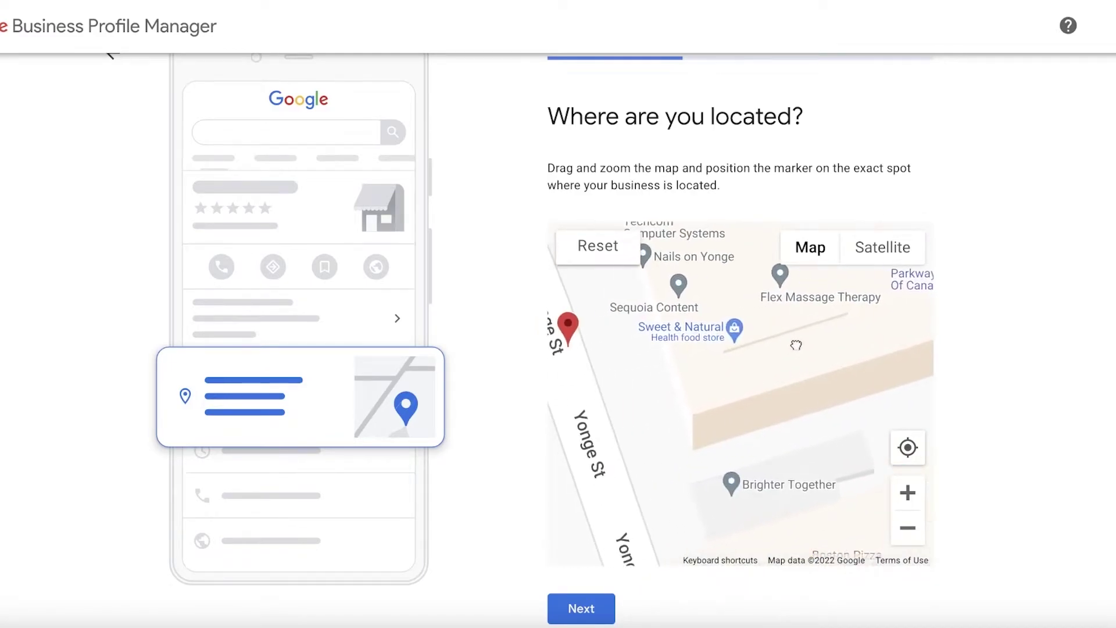
pyautogui.moveTo(573, 327)
pyautogui.mouseDown()
pyautogui.moveTo(767, 325)
pyautogui.moveTo(511, 367)
pyautogui.mouseUp()
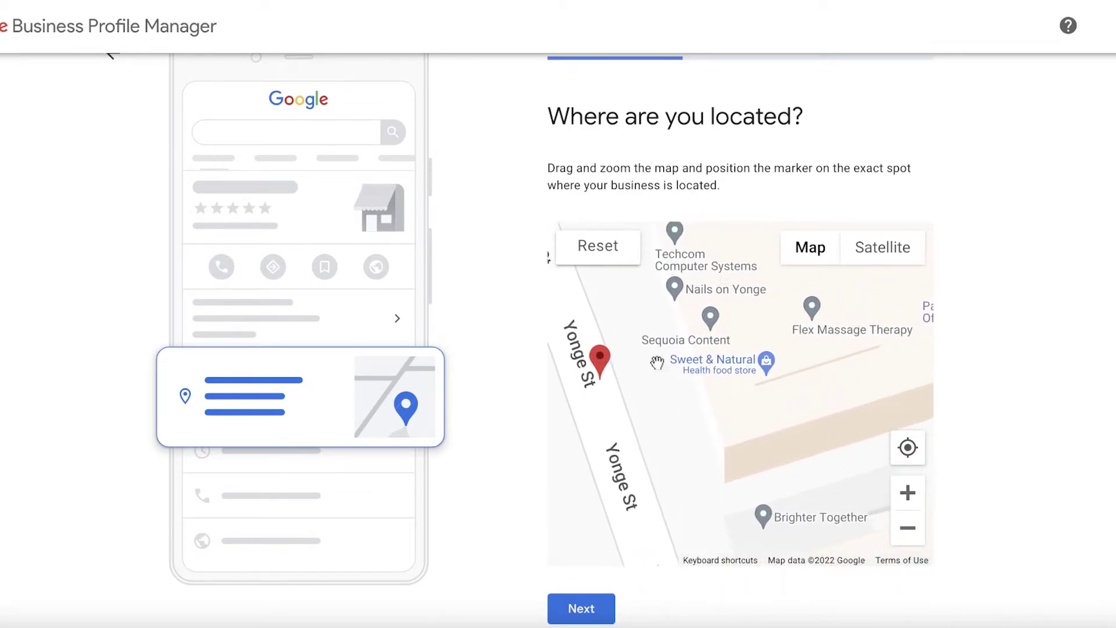
pyautogui.moveTo(703, 348); pyautogui.dragTo(777, 376)
pyautogui.moveTo(589, 376); pyautogui.dragTo(854, 363)
pyautogui.scroll(2, 855, 362)
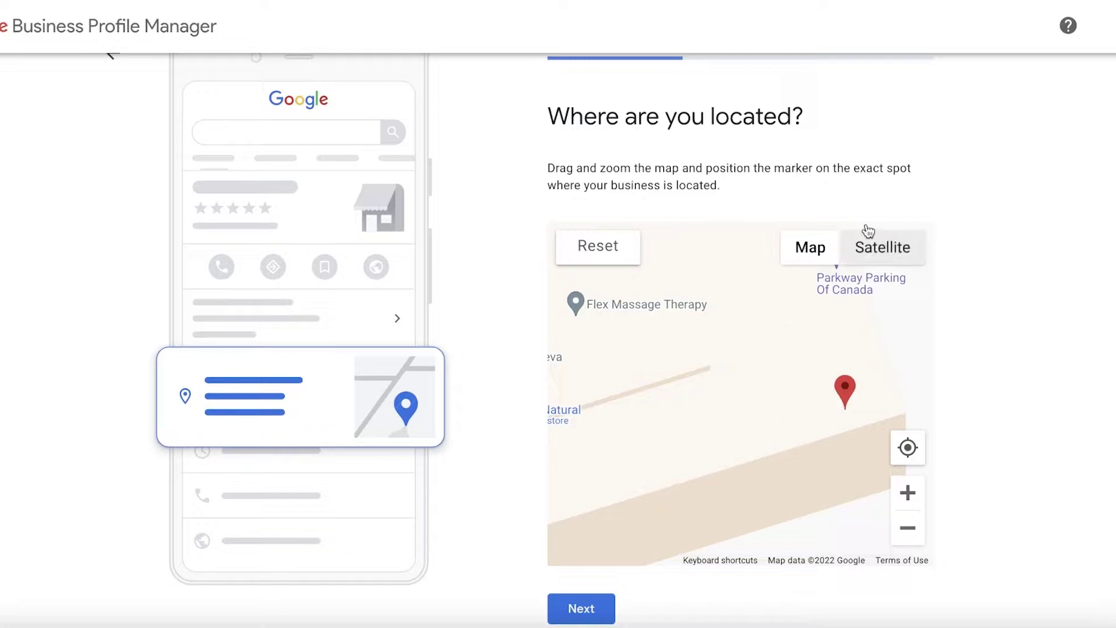
pyautogui.click(908, 249)
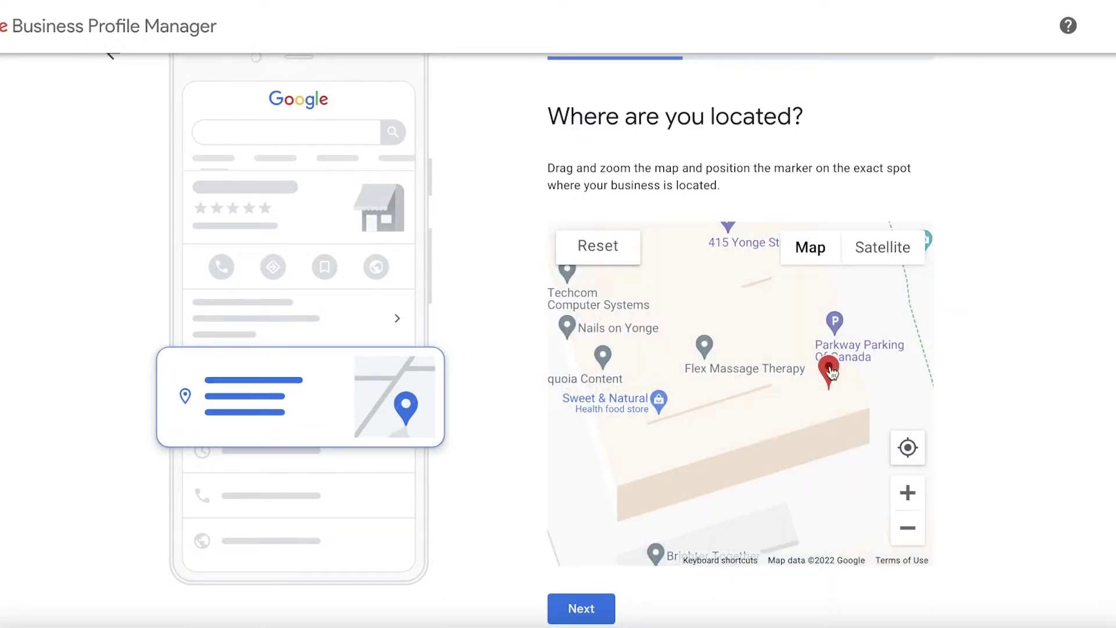
pyautogui.moveTo(832, 374); pyautogui.dragTo(794, 379)
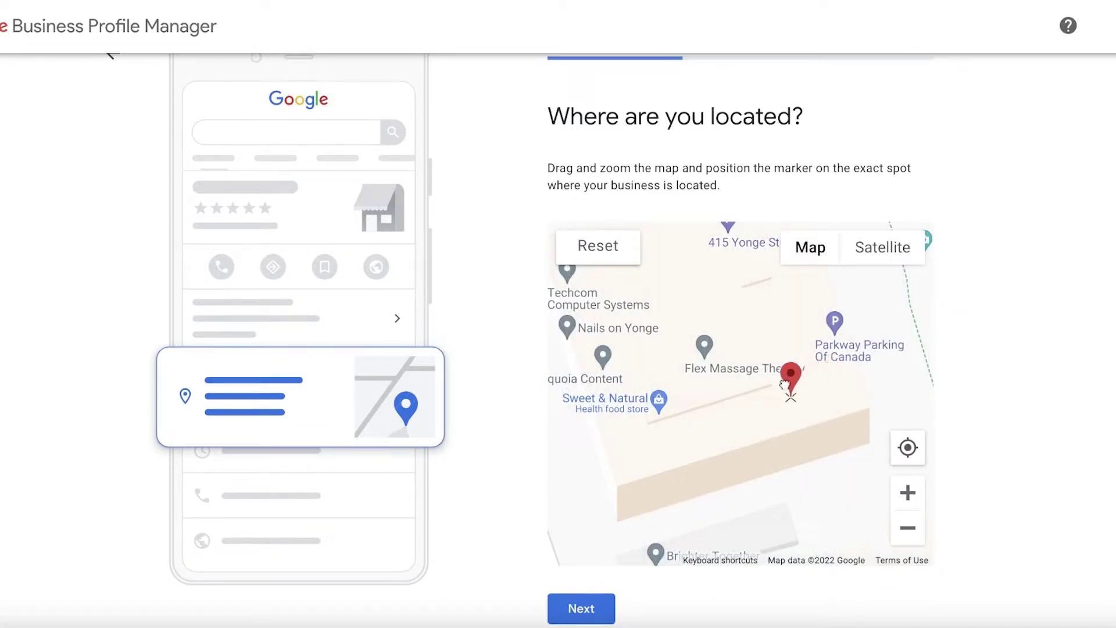
# In Satellite view, pin the marker on the building beside Brighter Together, then confirm the location.
pyautogui.click(891, 259)
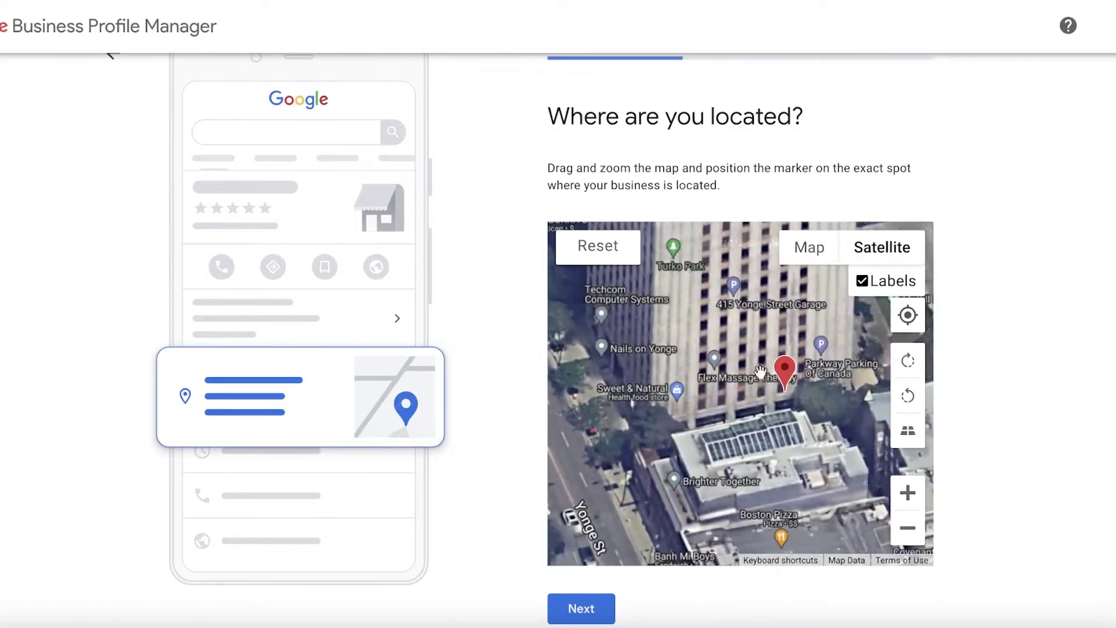
pyautogui.scroll(4, 781, 377)
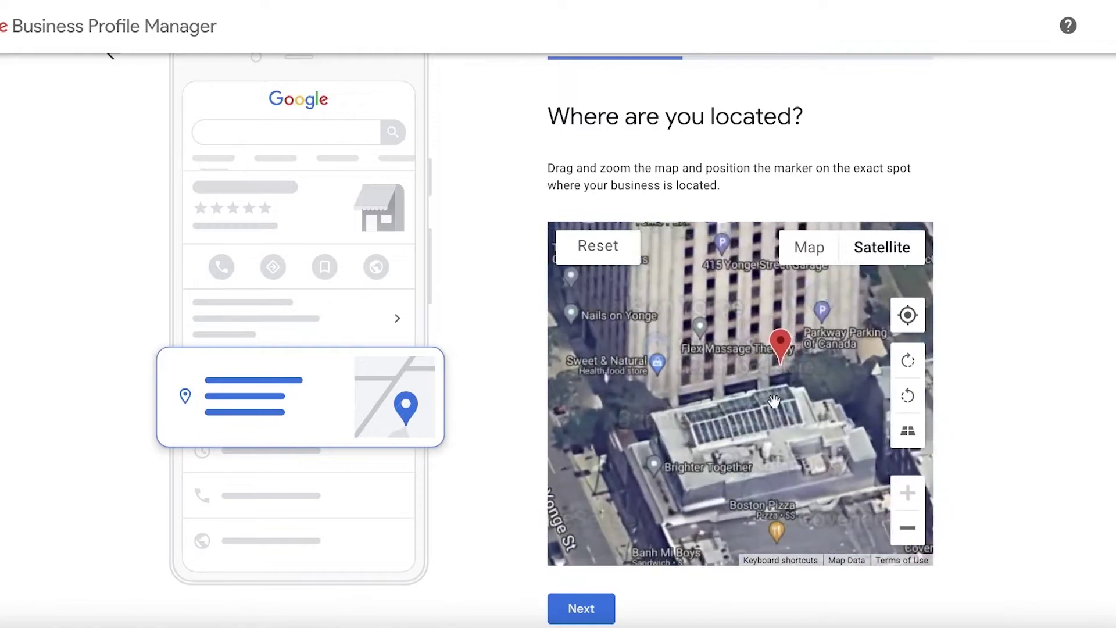
pyautogui.moveTo(797, 318)
pyautogui.mouseDown()
pyautogui.moveTo(671, 404)
pyautogui.moveTo(688, 433)
pyautogui.moveTo(620, 433)
pyautogui.moveTo(695, 311)
pyautogui.moveTo(709, 354)
pyautogui.moveTo(668, 378)
pyautogui.moveTo(686, 365)
pyautogui.mouseUp()
pyautogui.scroll(-5, 709, 355)
pyautogui.scroll(4, 685, 365)
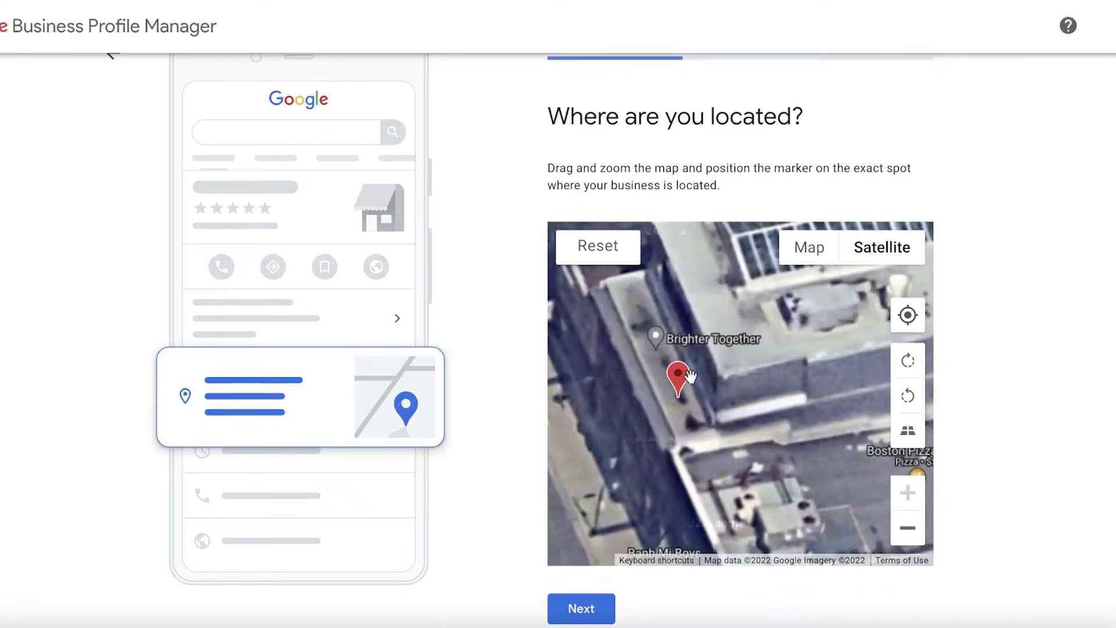
pyautogui.click(793, 260)
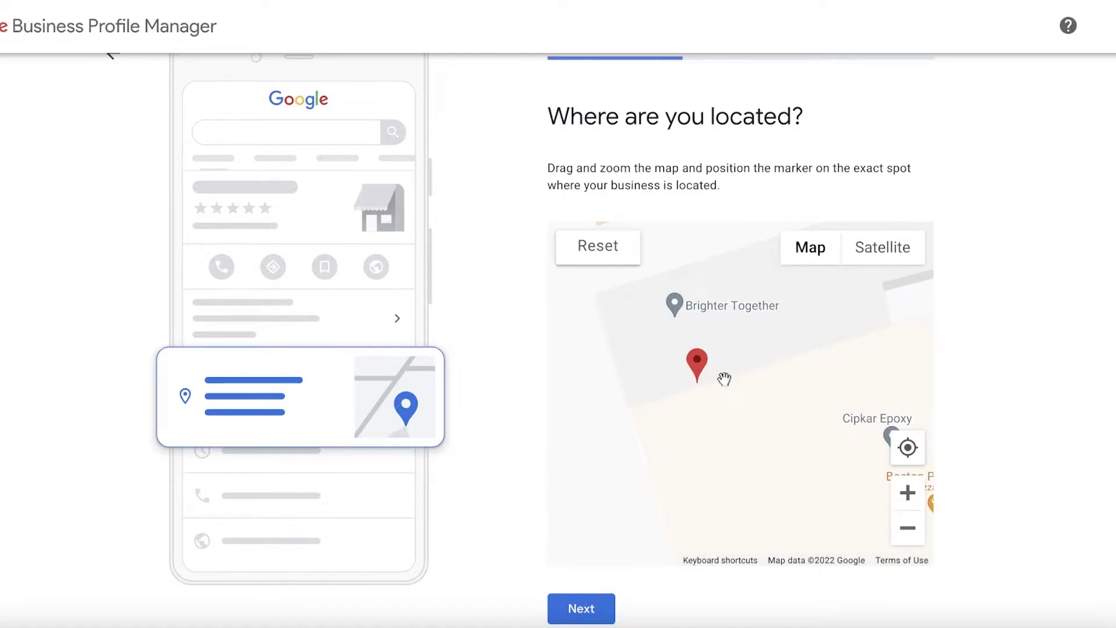
pyautogui.moveTo(720, 379); pyautogui.dragTo(692, 383)
pyautogui.scroll(-2, 619, 379)
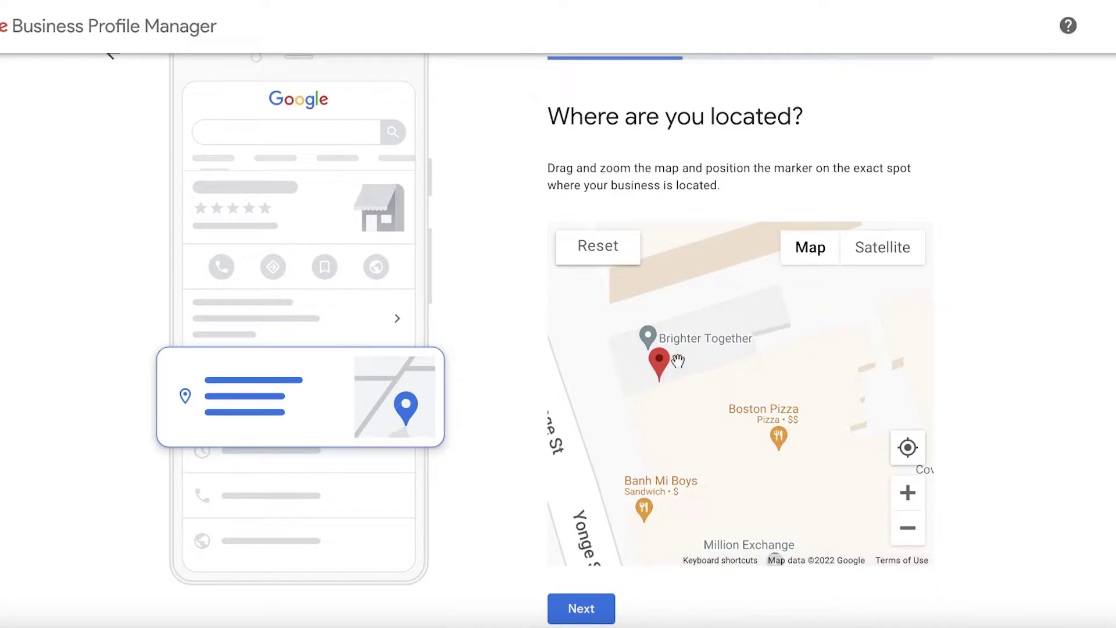
pyautogui.scroll(-1, 669, 365)
pyautogui.moveTo(668, 365); pyautogui.dragTo(737, 357)
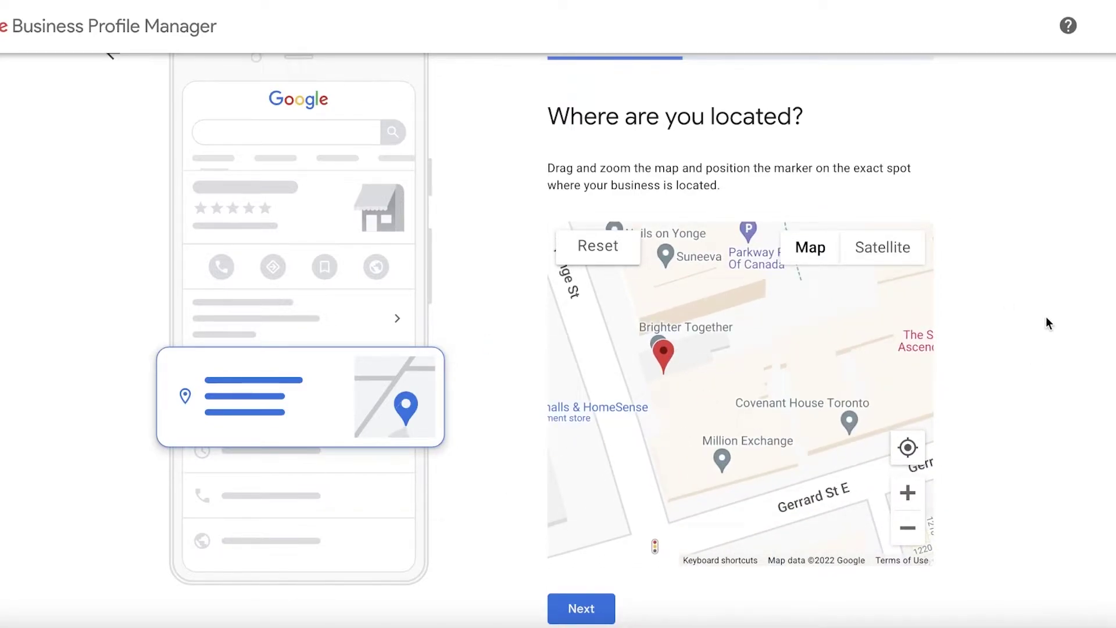
pyautogui.click(580, 608)
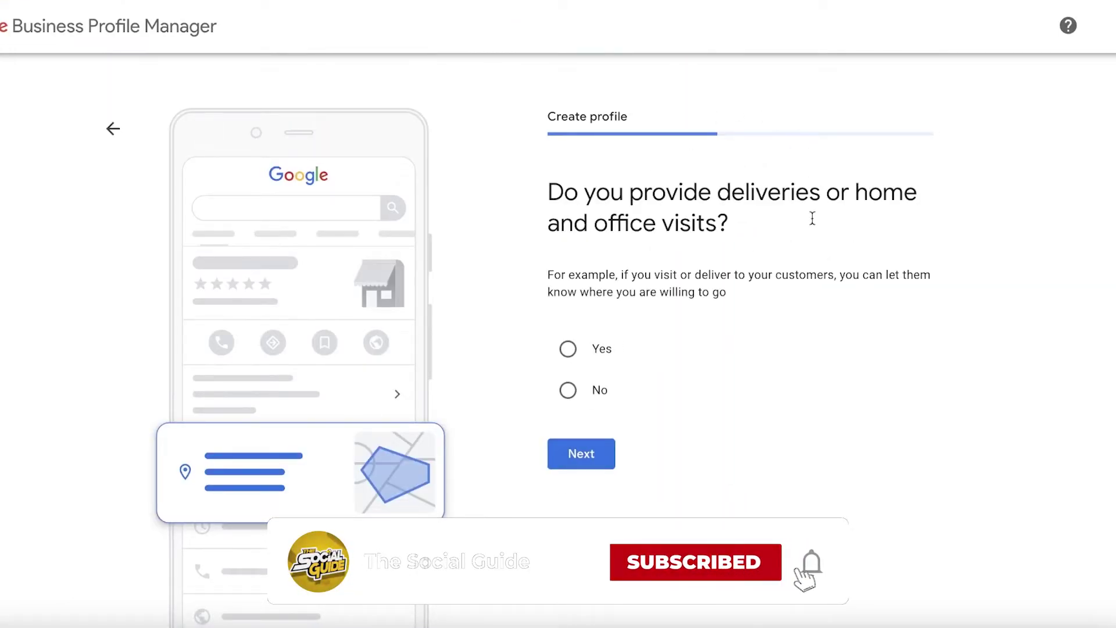
# Answer Yes to deliveries or visits and add Ontario, Canada as the service area.
pyautogui.click(581, 353)
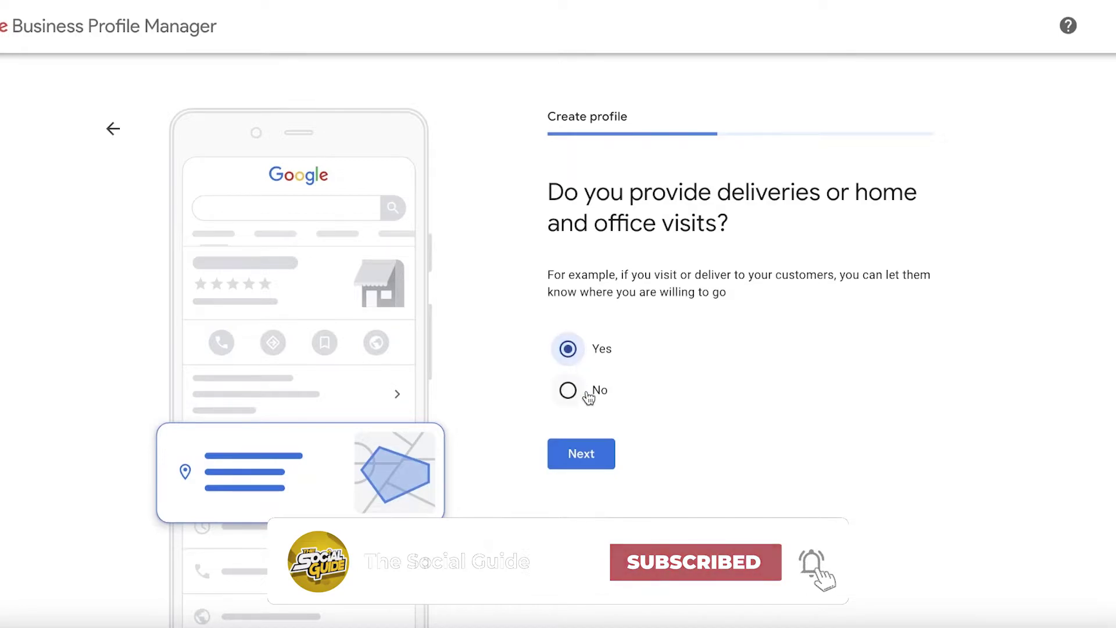
pyautogui.click(587, 445)
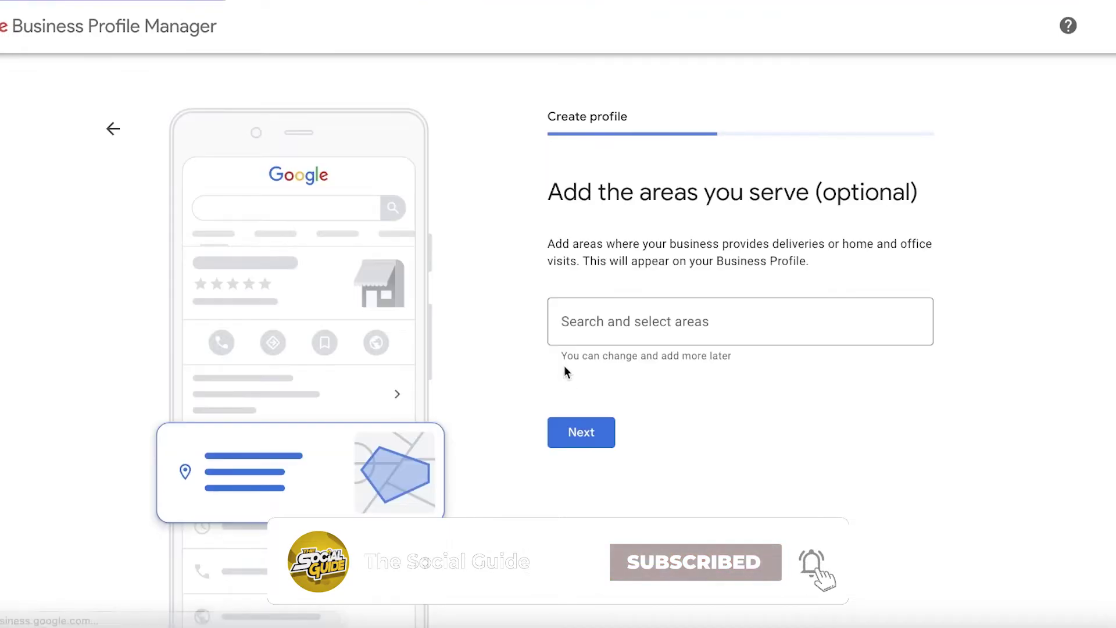
pyautogui.click(637, 312)
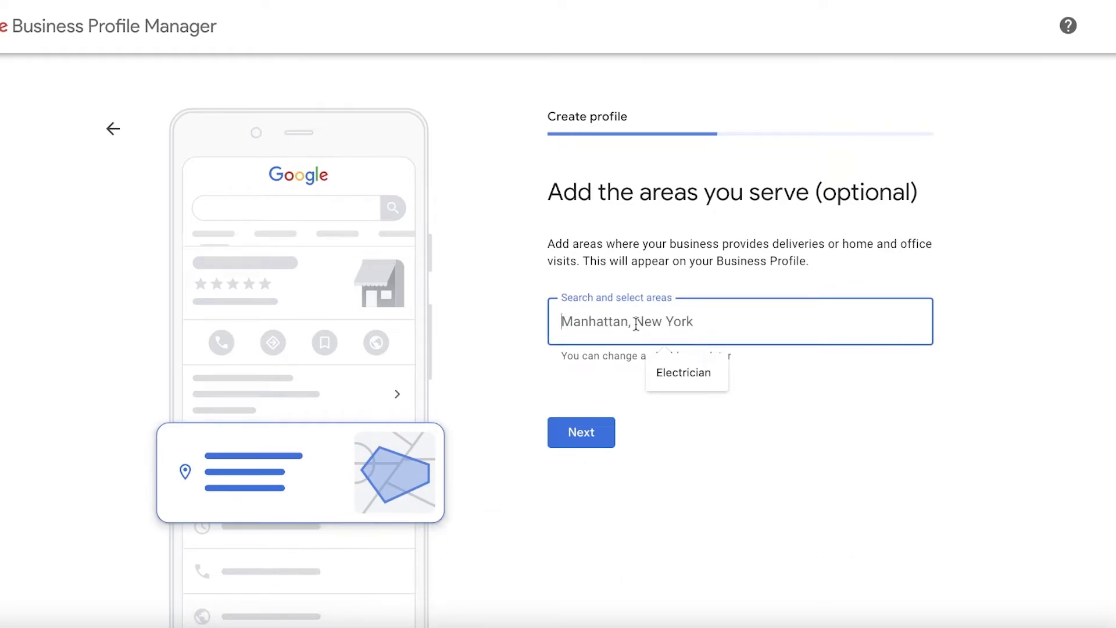
pyautogui.write('ont')
pyautogui.click(681, 377)
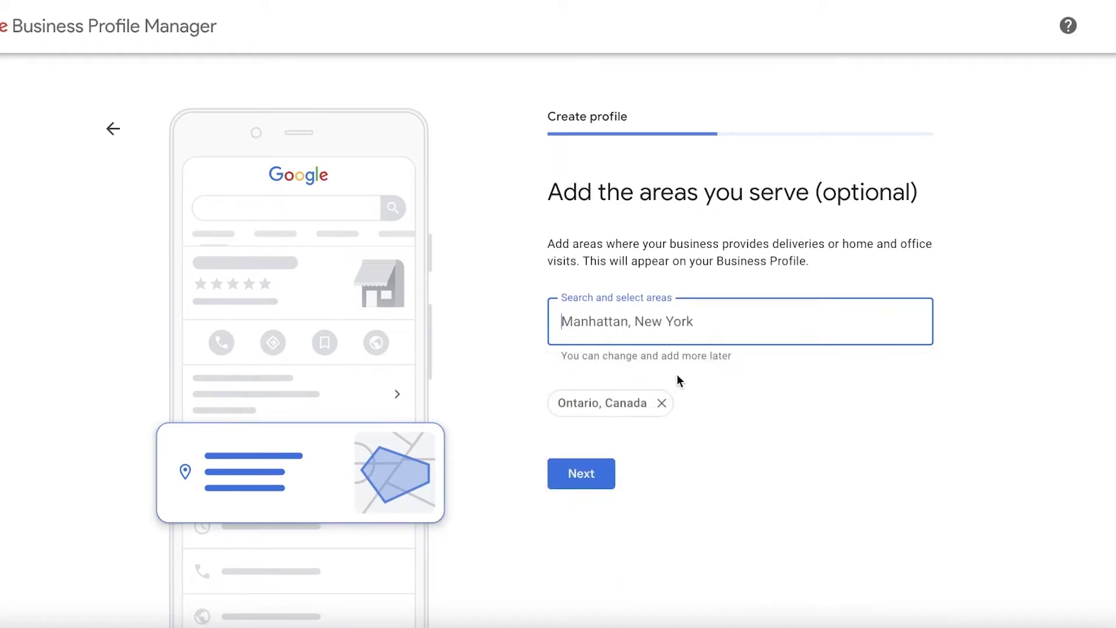
pyautogui.click(581, 476)
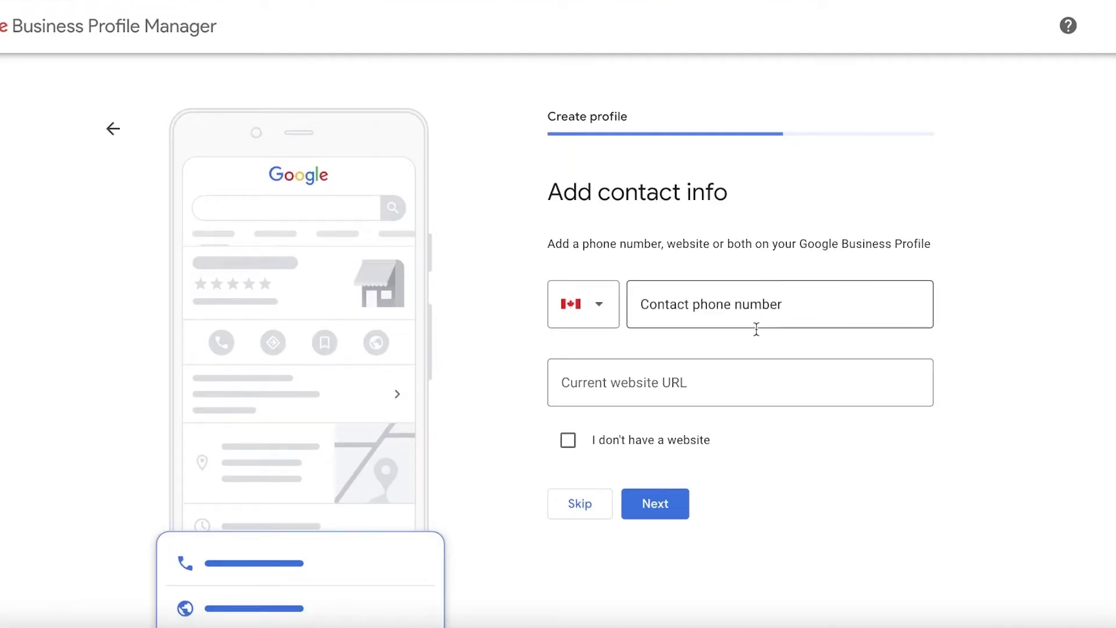
# Skip the contact info step, leaving 'I don't have a website' unticked.
pyautogui.click(654, 446)
pyautogui.click(653, 450)
pyautogui.click(606, 501)
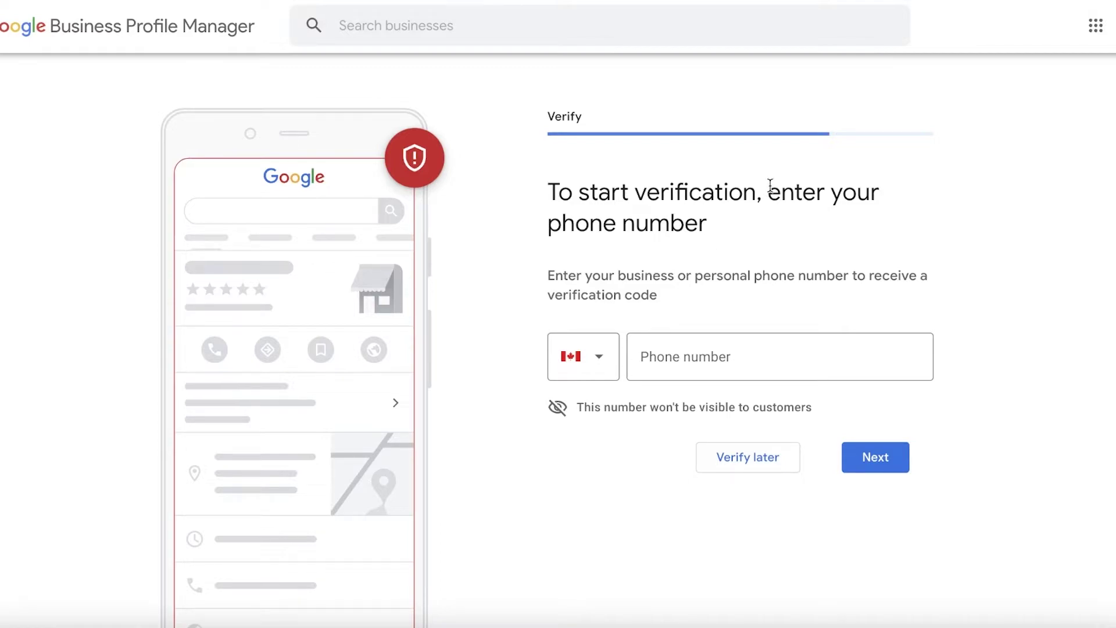
# Postpone verification and mark all seven days, Sunday through Saturday, as Open.
pyautogui.click(748, 457)
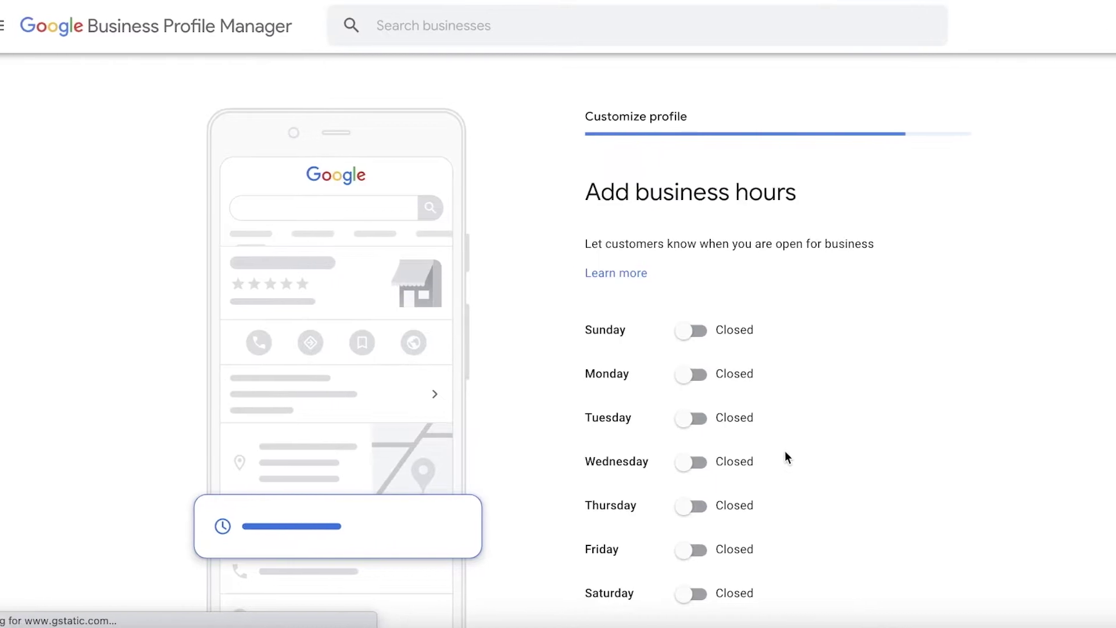
pyautogui.scroll(-2, 791, 442)
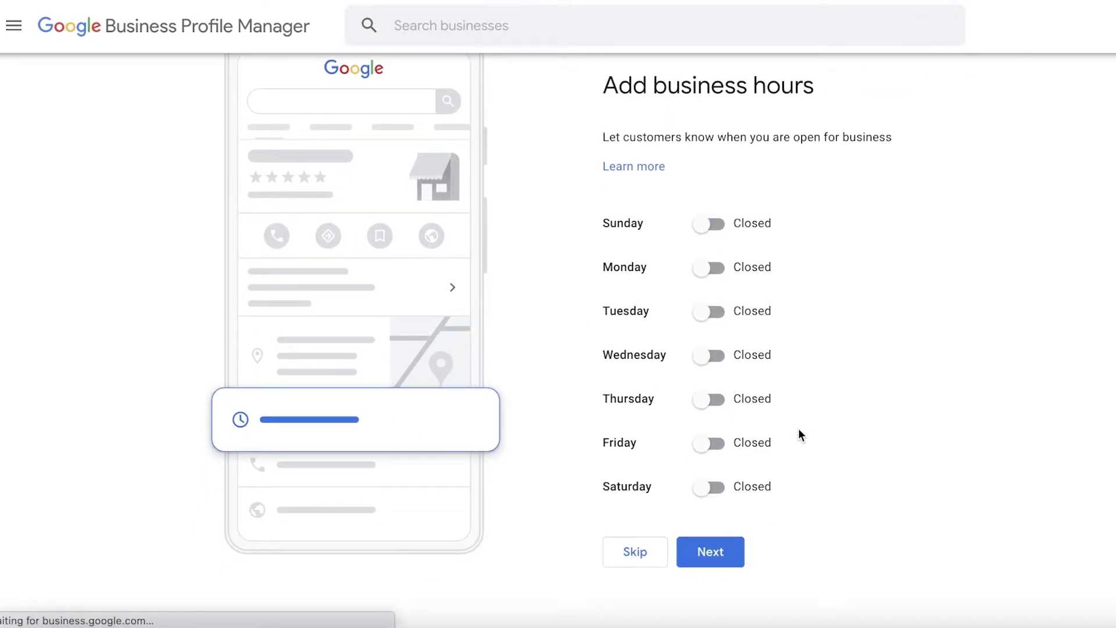
pyautogui.click(712, 224)
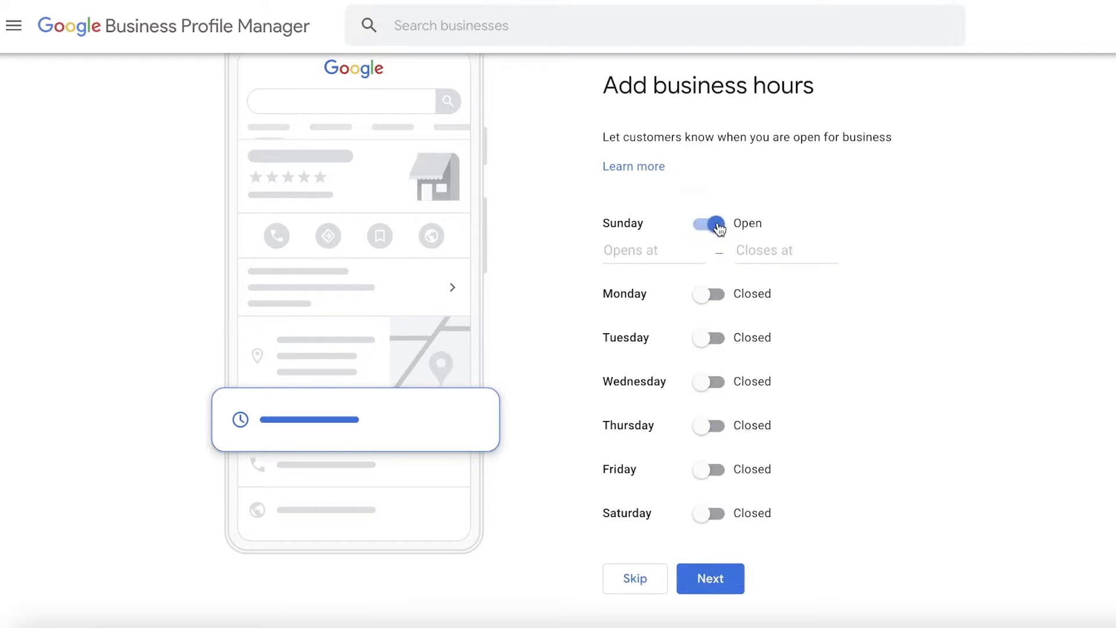
pyautogui.click(712, 294)
pyautogui.click(712, 364)
pyautogui.click(714, 434)
pyautogui.click(711, 506)
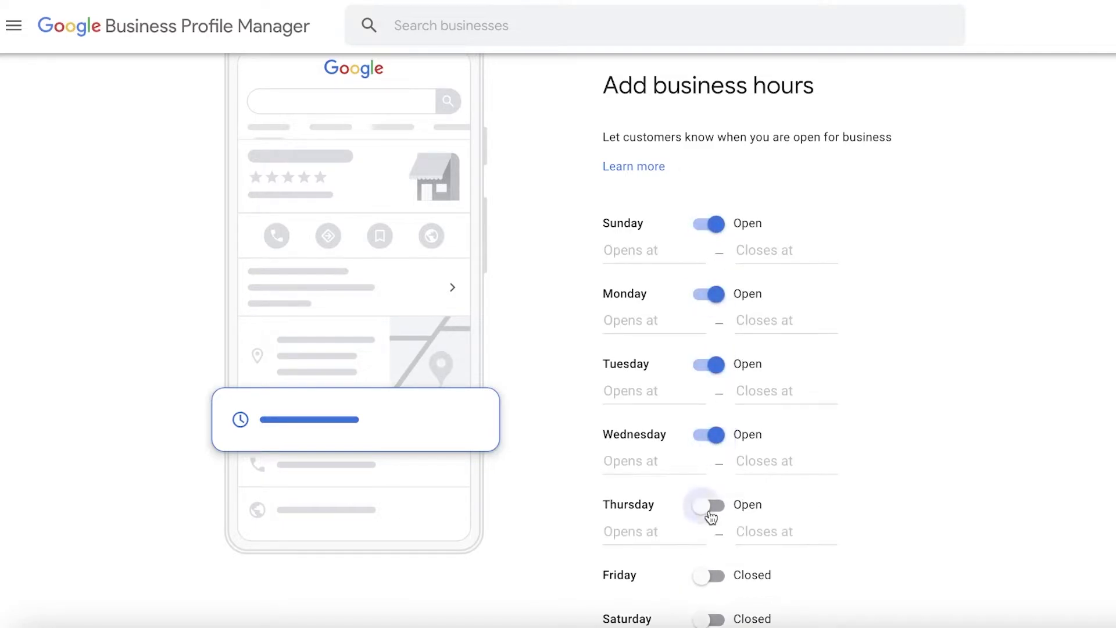
pyautogui.click(711, 574)
pyautogui.scroll(-3, 712, 575)
pyautogui.click(715, 487)
pyautogui.scroll(5, 687, 382)
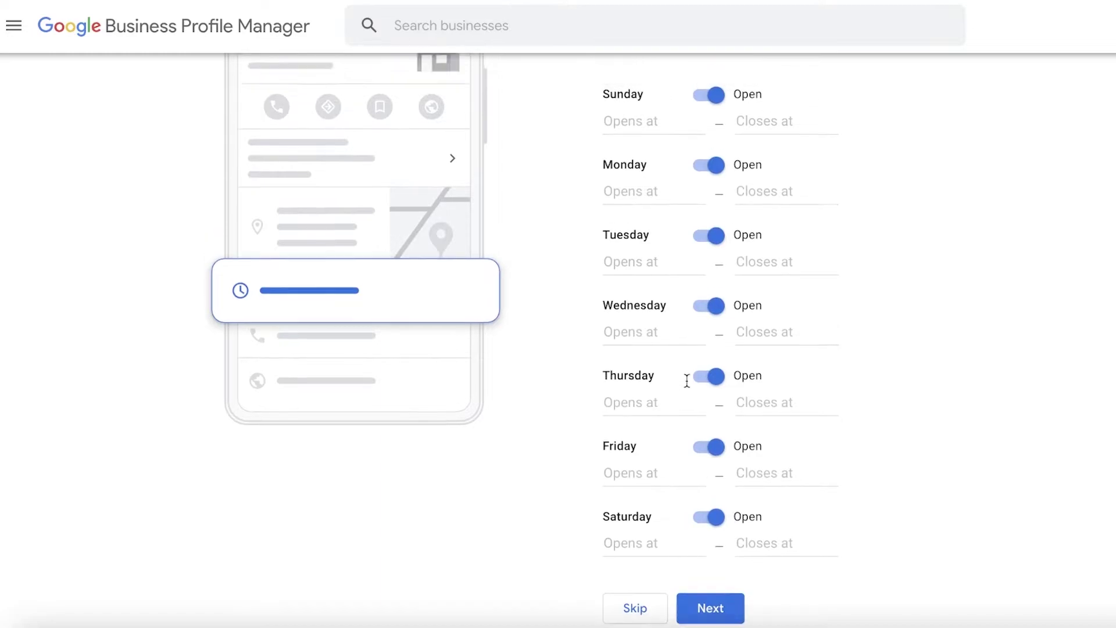
# Set Sunday, Monday, Tuesday and Wednesday to open 24 hours.
pyautogui.click(633, 267)
pyautogui.click(645, 302)
pyautogui.click(623, 311)
pyautogui.click(643, 347)
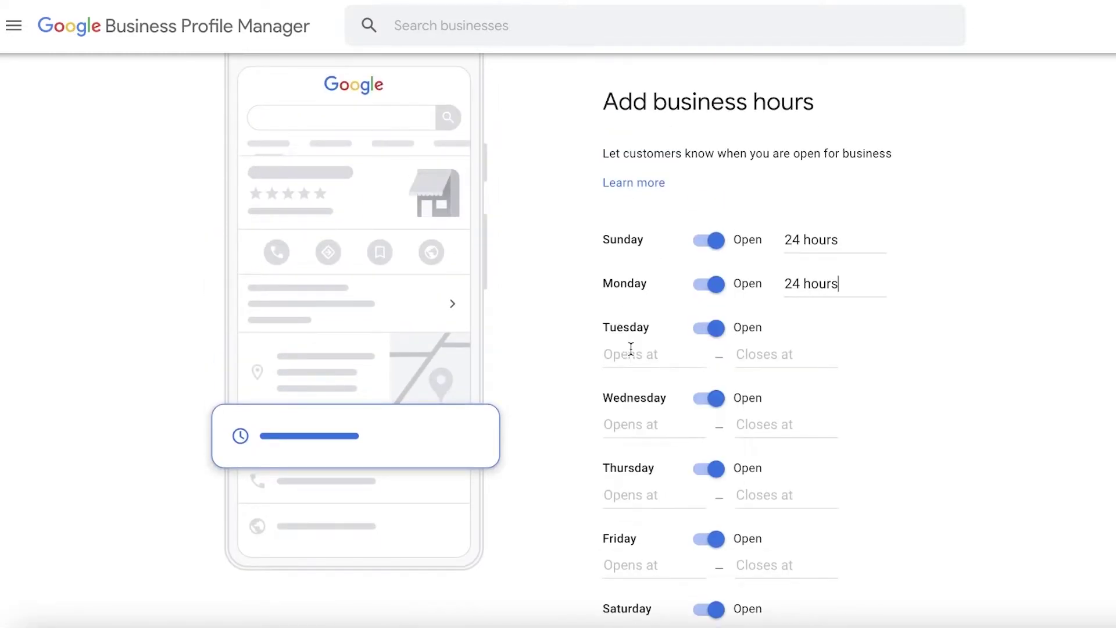
pyautogui.click(633, 354)
pyautogui.click(644, 391)
pyautogui.click(639, 398)
pyautogui.click(645, 435)
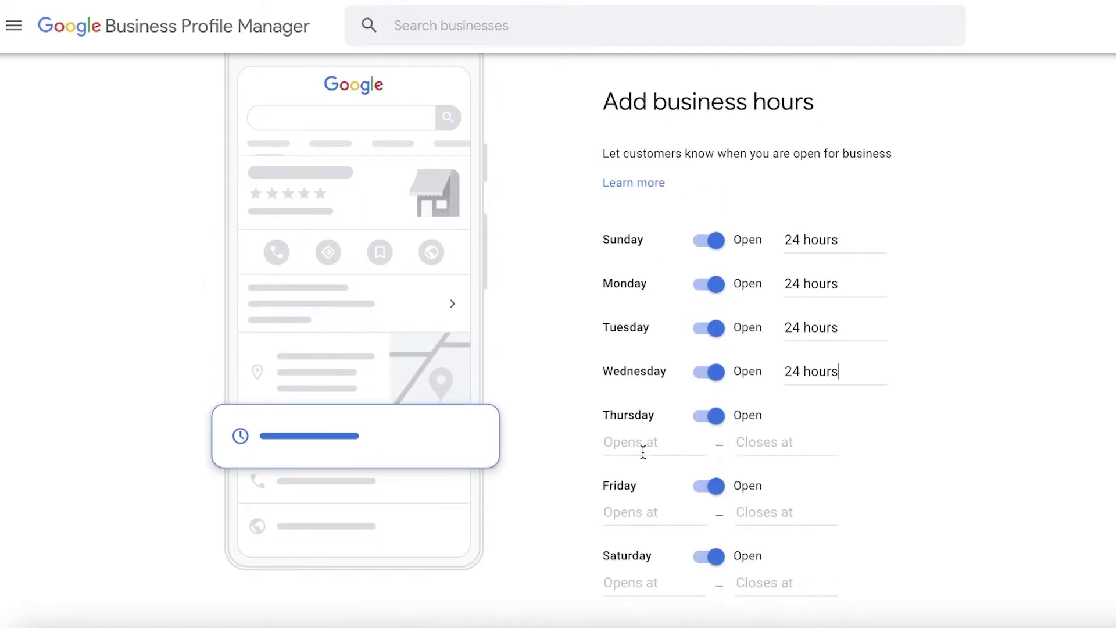
pyautogui.click(659, 440)
pyautogui.scroll(-3, 662, 540)
# Set Thursday's first shift to 6:00 AM–3:00 PM.
pyautogui.scroll(-1, 660, 541)
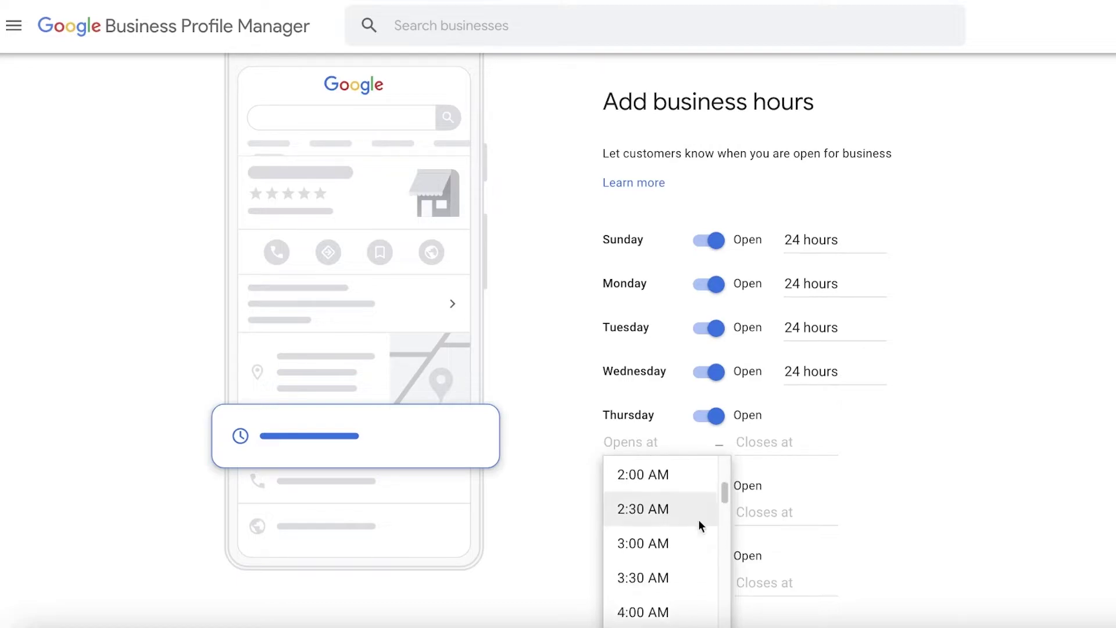
pyautogui.click(1044, 398)
pyautogui.scroll(-2, 1044, 399)
pyautogui.click(642, 349)
pyautogui.scroll(-6, 657, 429)
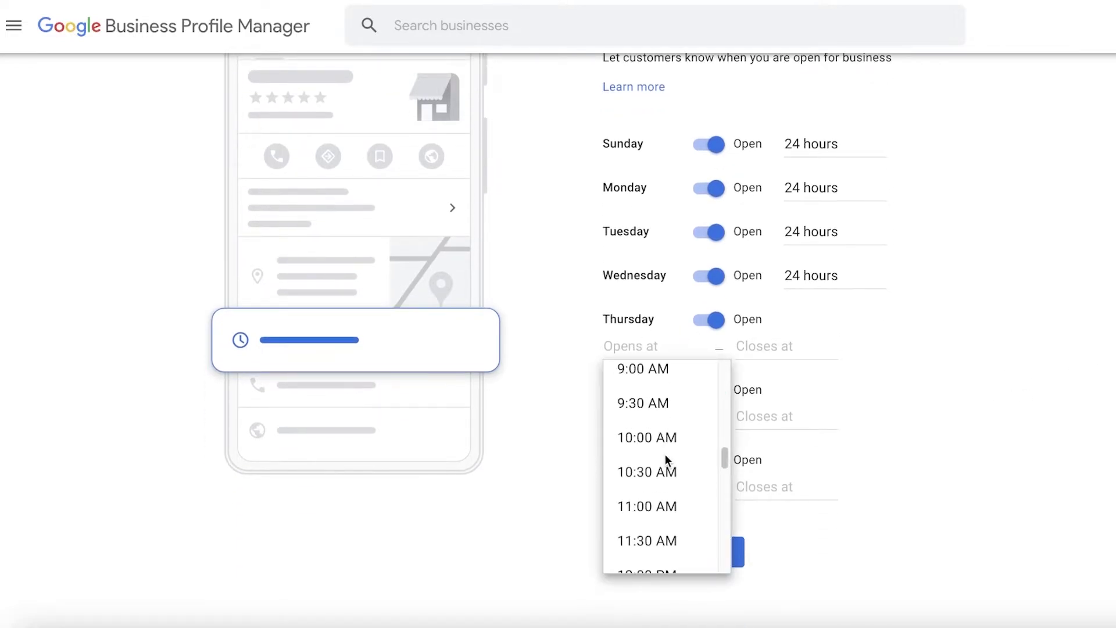
pyautogui.scroll(4, 655, 441)
pyautogui.click(643, 369)
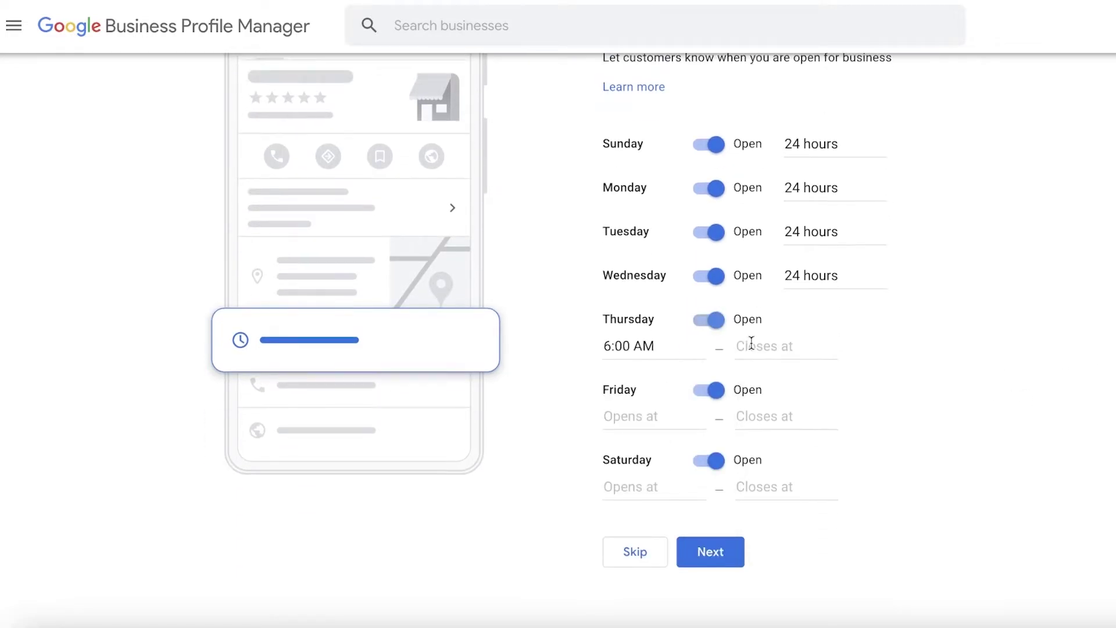
pyautogui.click(769, 360)
pyautogui.scroll(-15, 787, 393)
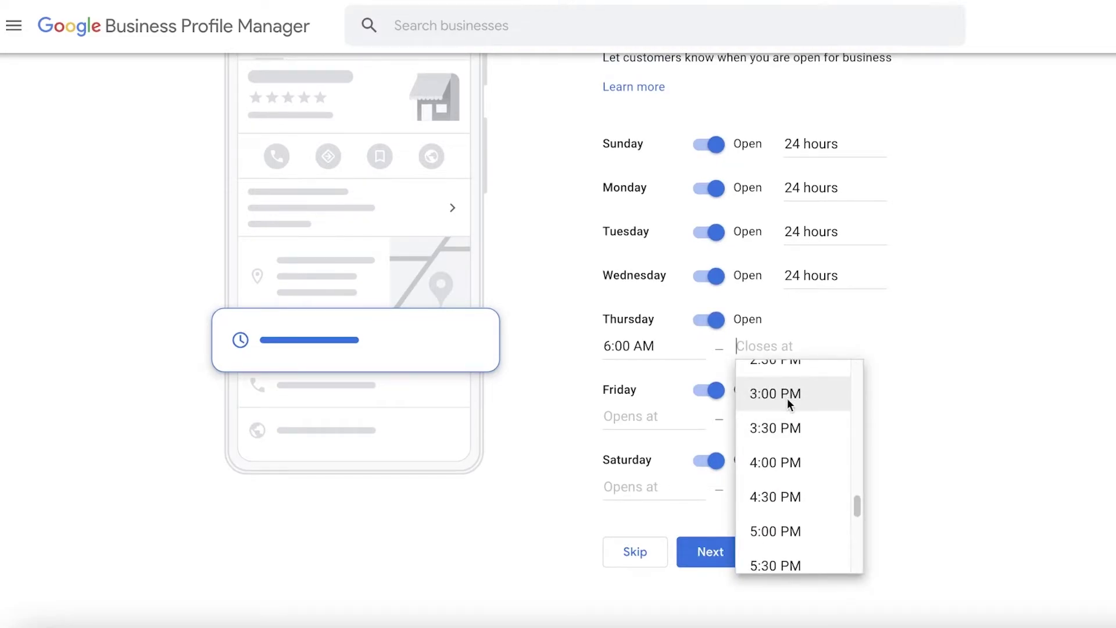
pyautogui.click(786, 395)
# Add a second Thursday shift from 5:30 PM to 4:00 AM.
pyautogui.click(932, 350)
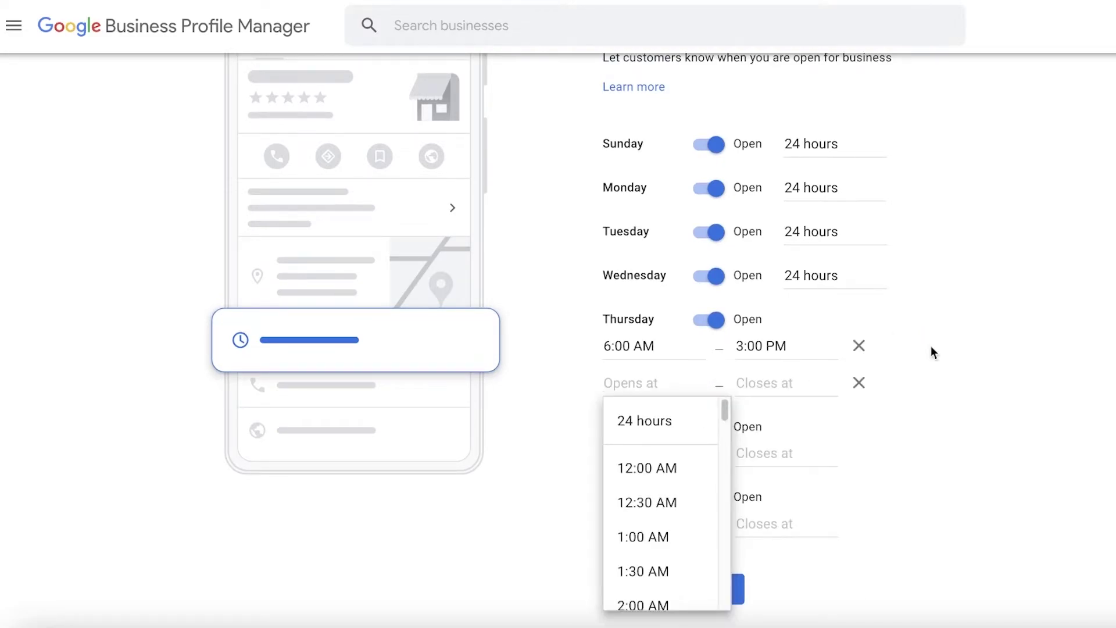
pyautogui.scroll(-20, 674, 483)
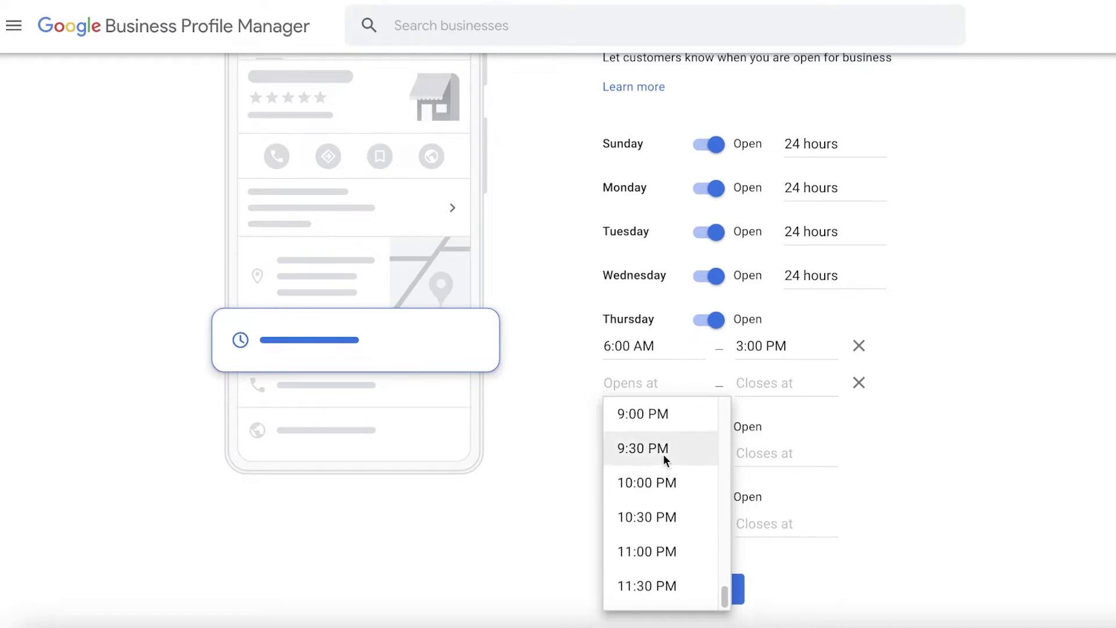
pyautogui.scroll(7, 655, 416)
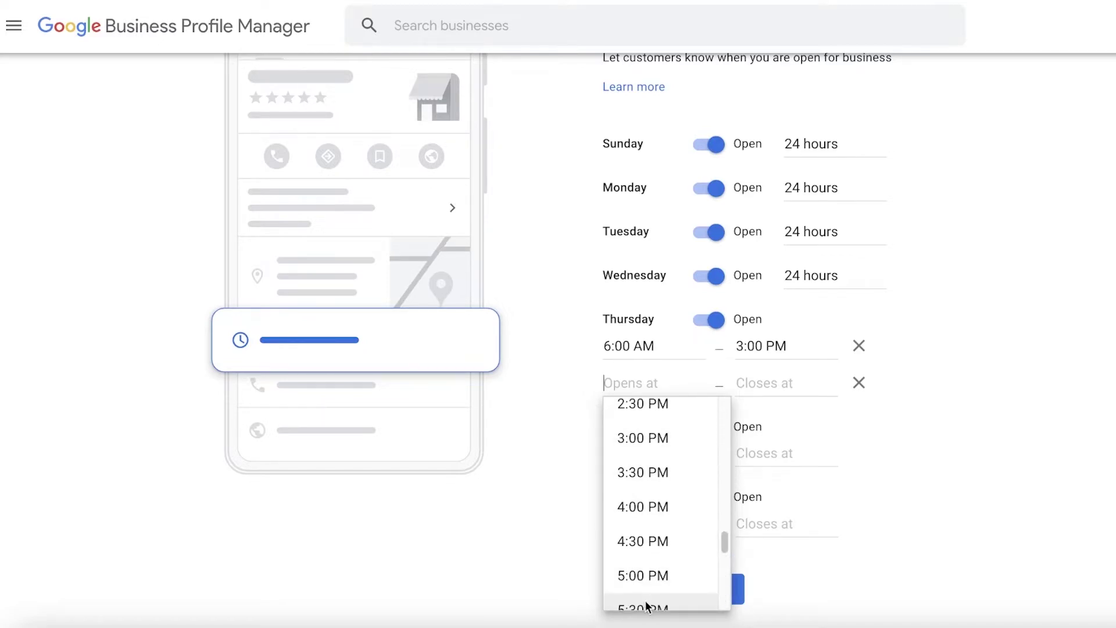
pyautogui.scroll(-2, 645, 602)
pyautogui.click(643, 595)
pyautogui.click(769, 386)
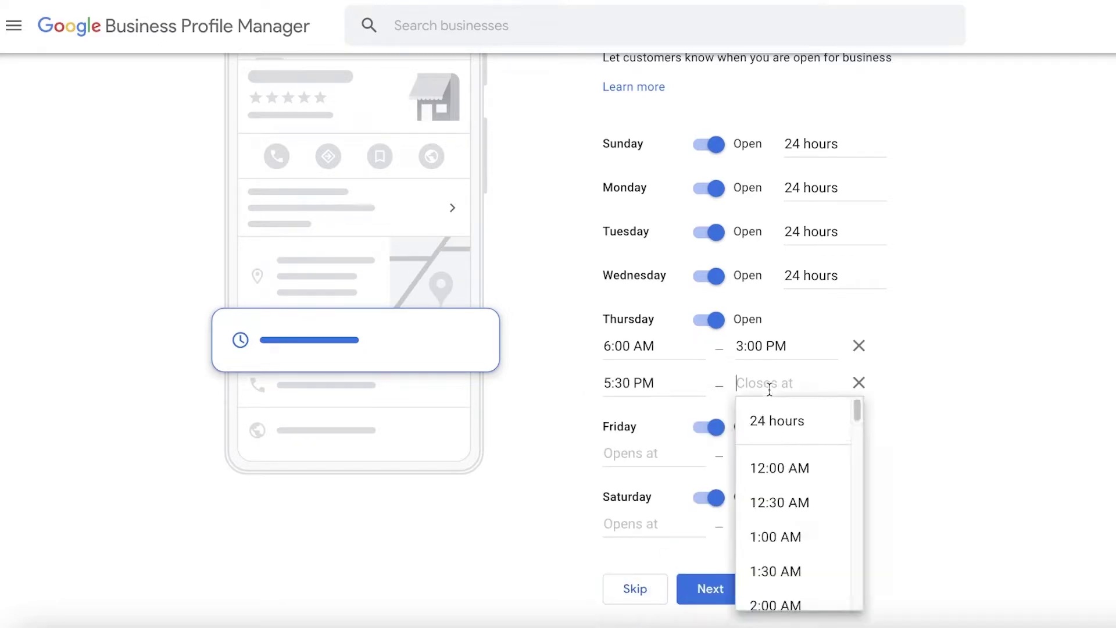
pyautogui.scroll(-15, 773, 436)
pyautogui.scroll(12, 767, 493)
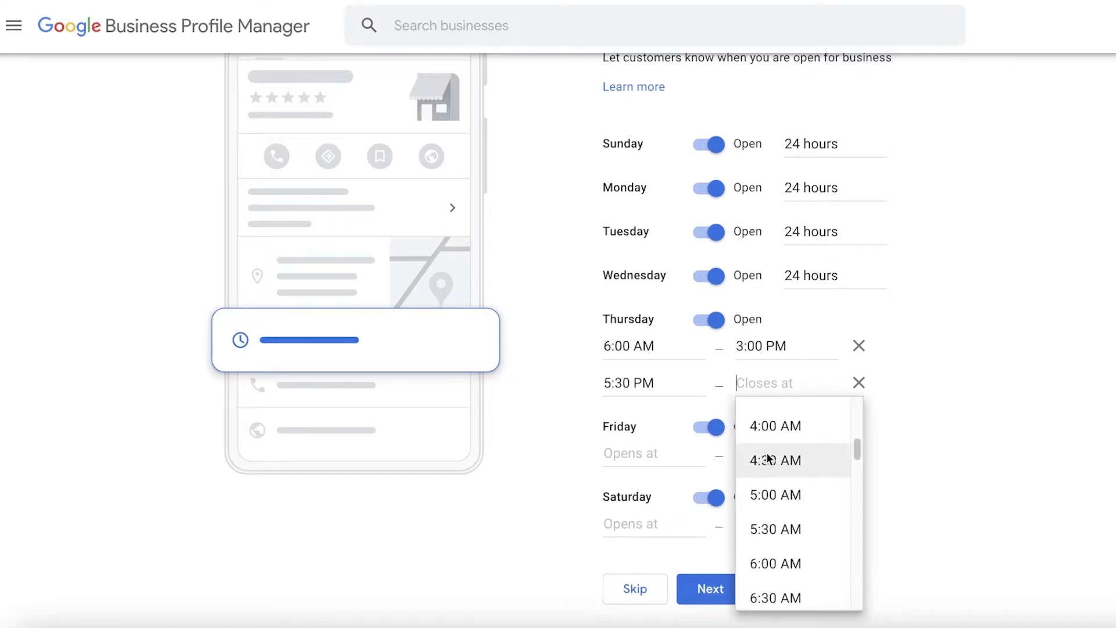
pyautogui.click(768, 429)
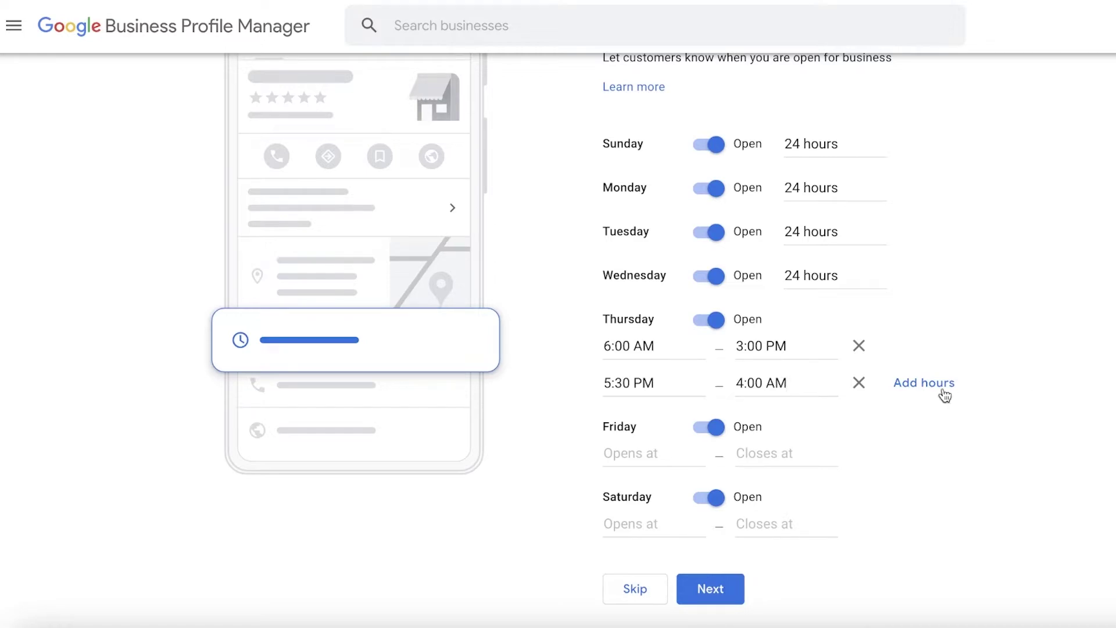
# Set Friday and Saturday to open 24 hours.
pyautogui.click(651, 452)
pyautogui.click(650, 480)
pyautogui.click(668, 497)
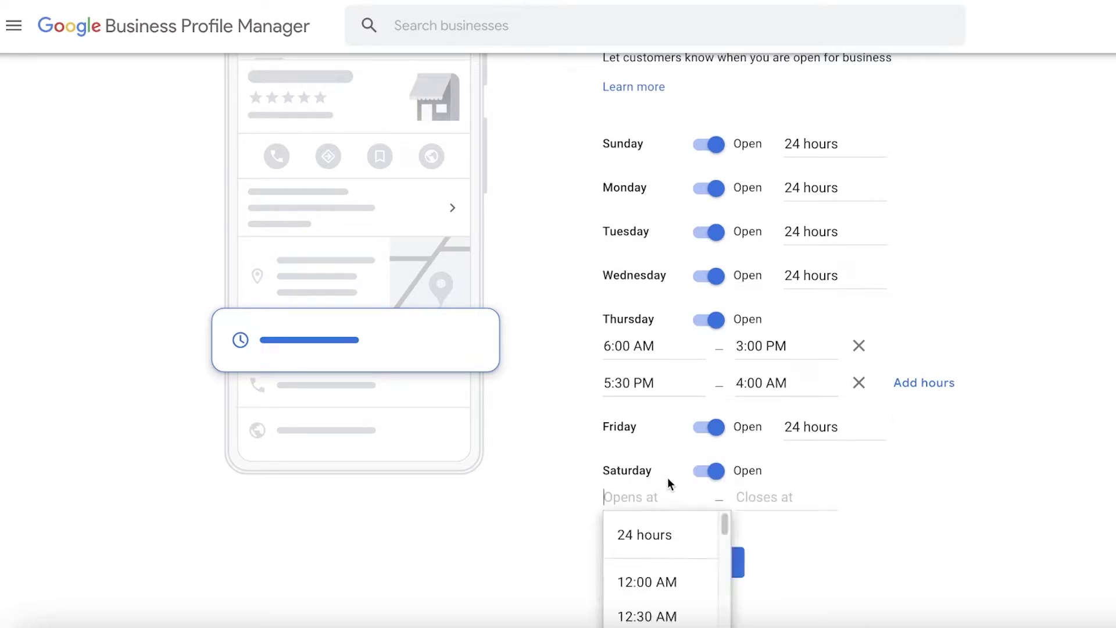
pyautogui.click(668, 516)
# Save the business hours, skip messaging, and start the business description.
pyautogui.click(706, 551)
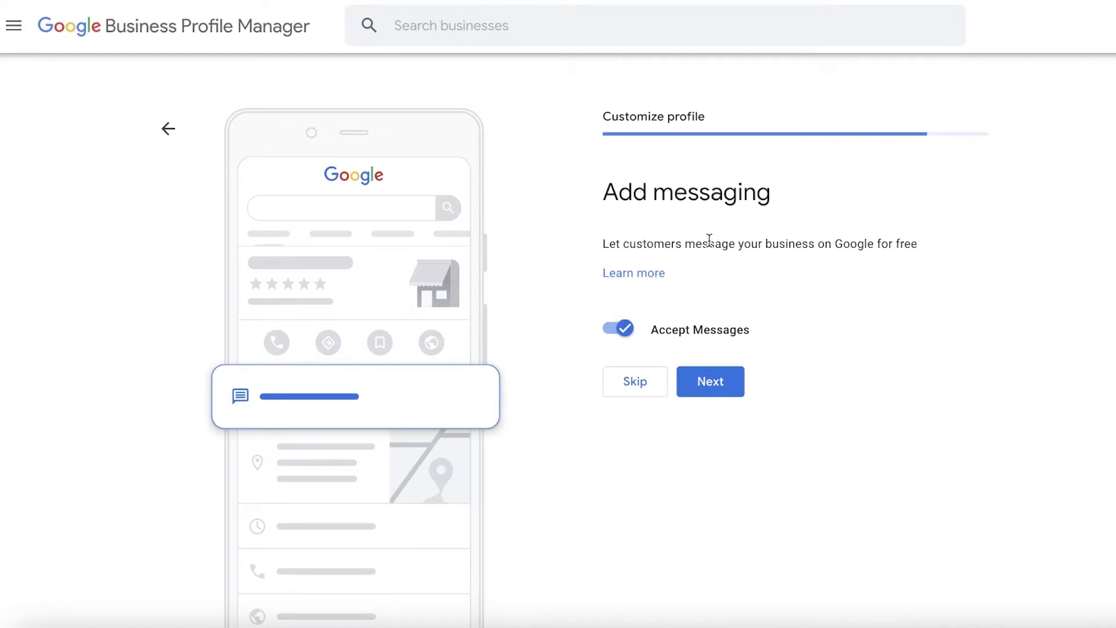
pyautogui.click(647, 389)
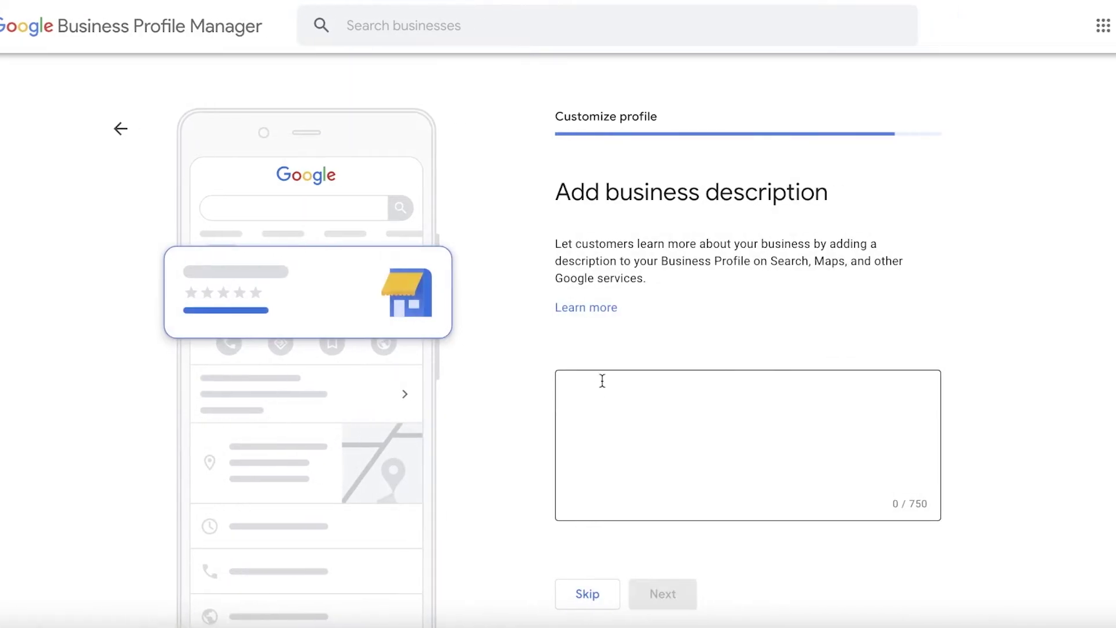
pyautogui.click(743, 435)
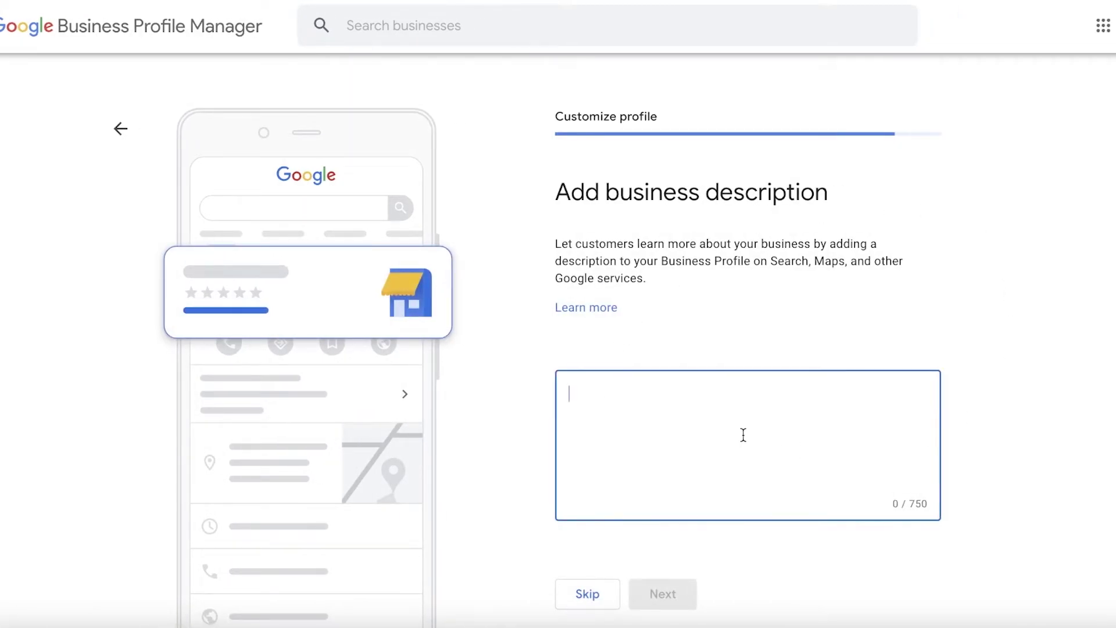
# Paste the 'We provide gifting solutions for all!…' description, save it, and skip photos.
pyautogui.scroll(-1, 720, 352)
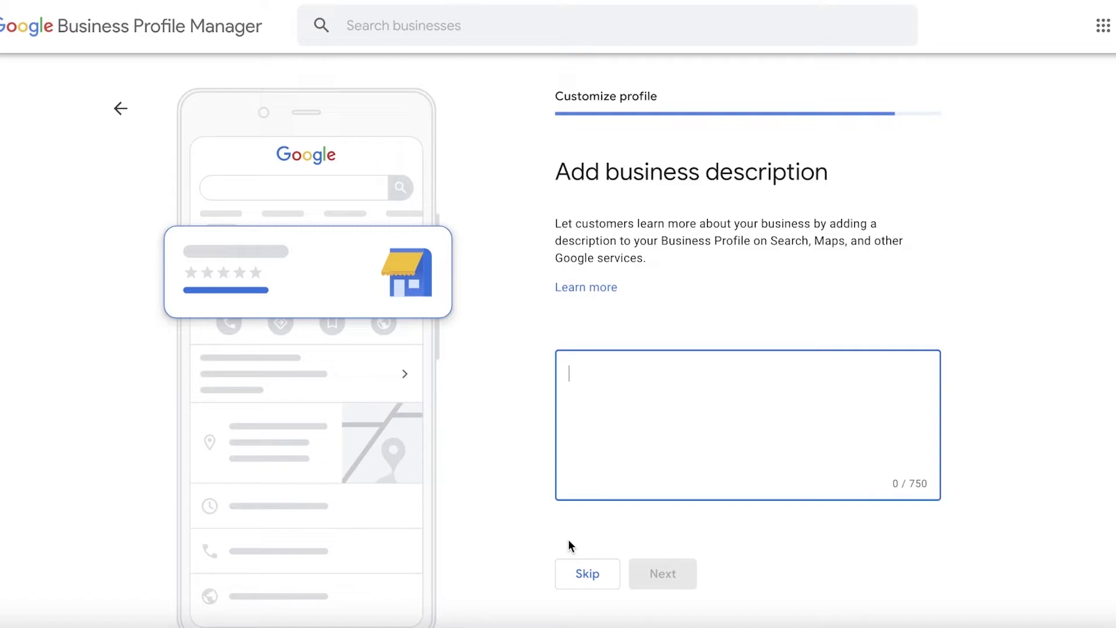
pyautogui.write('We provide gifting solutions for all! Get the perfect last minute bouquet and chocolates for your loved ones.')
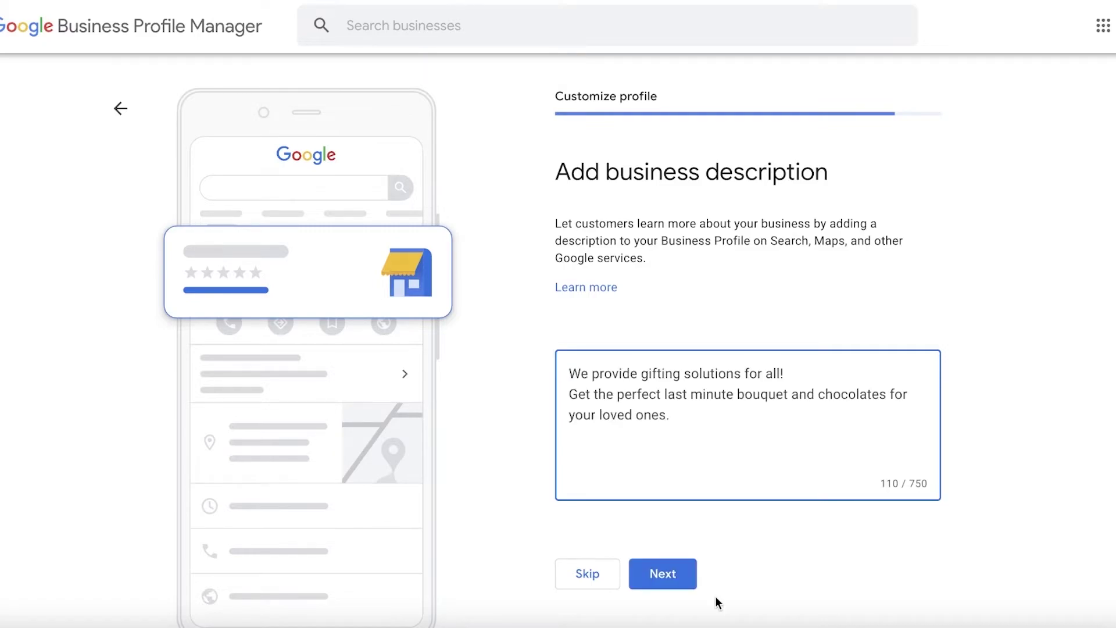
pyautogui.click(683, 578)
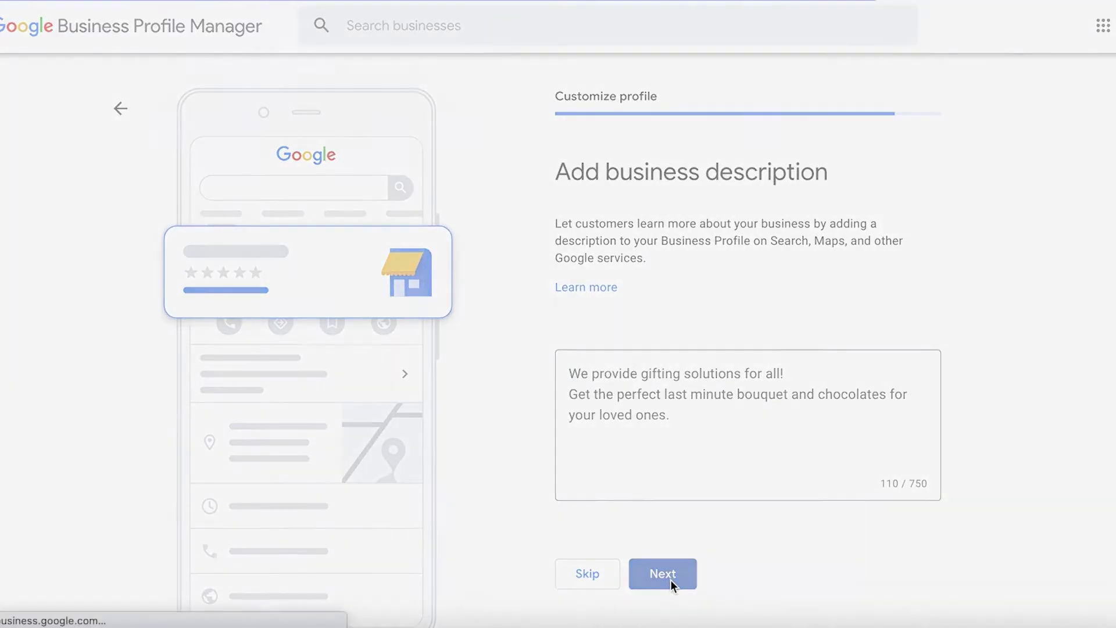
pyautogui.scroll(-3, 801, 209)
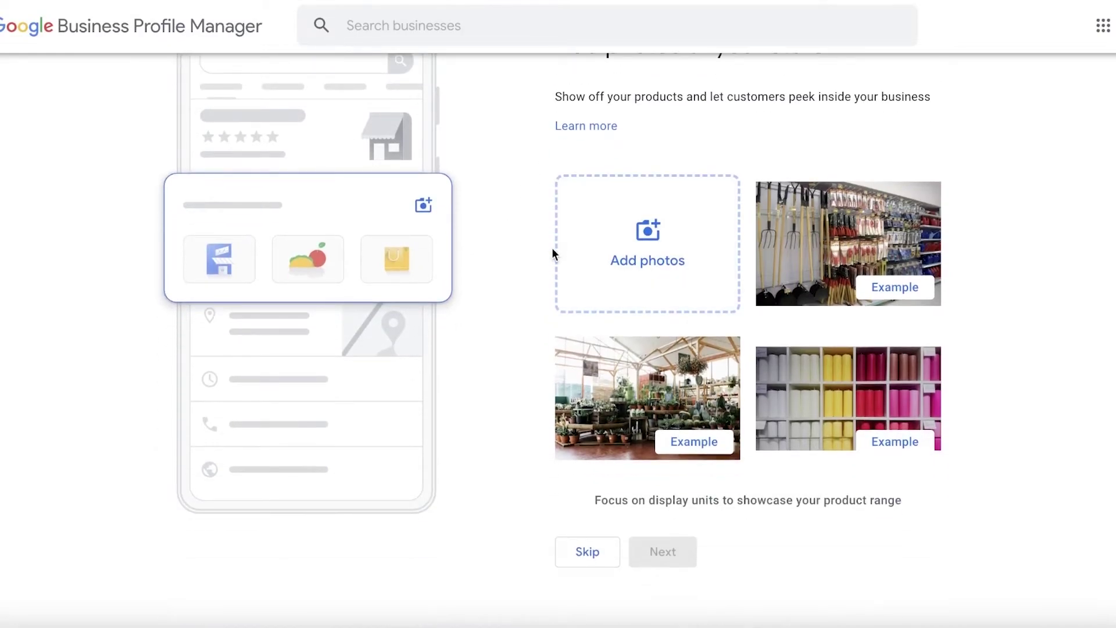
pyautogui.click(588, 548)
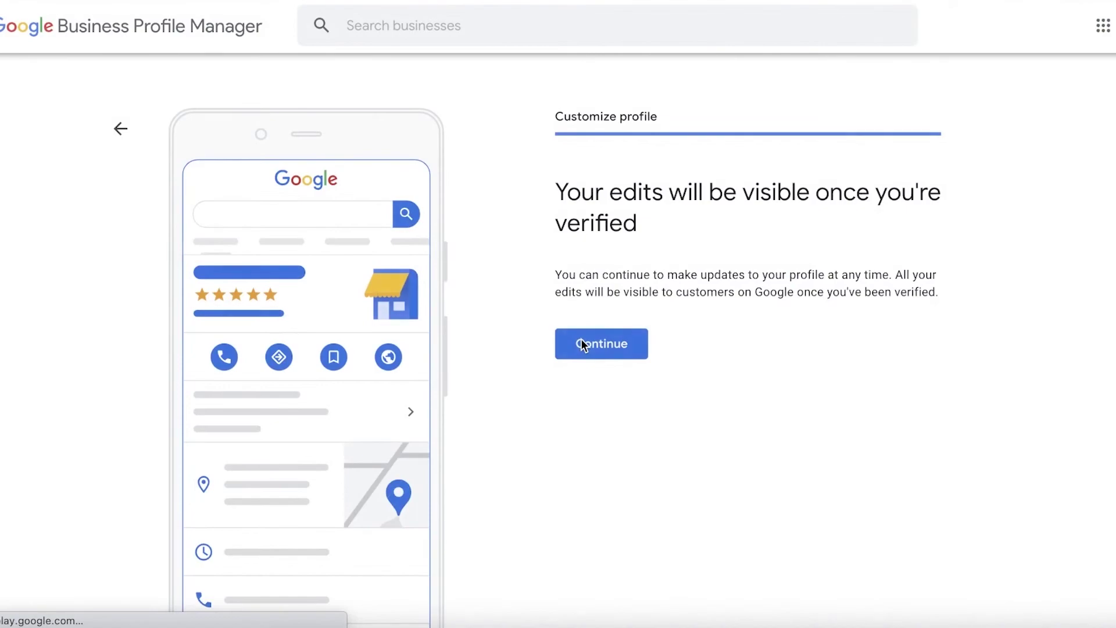
# Finish setup and review the unverified Giftistry listing in the 'my business' search results.
pyautogui.click(581, 339)
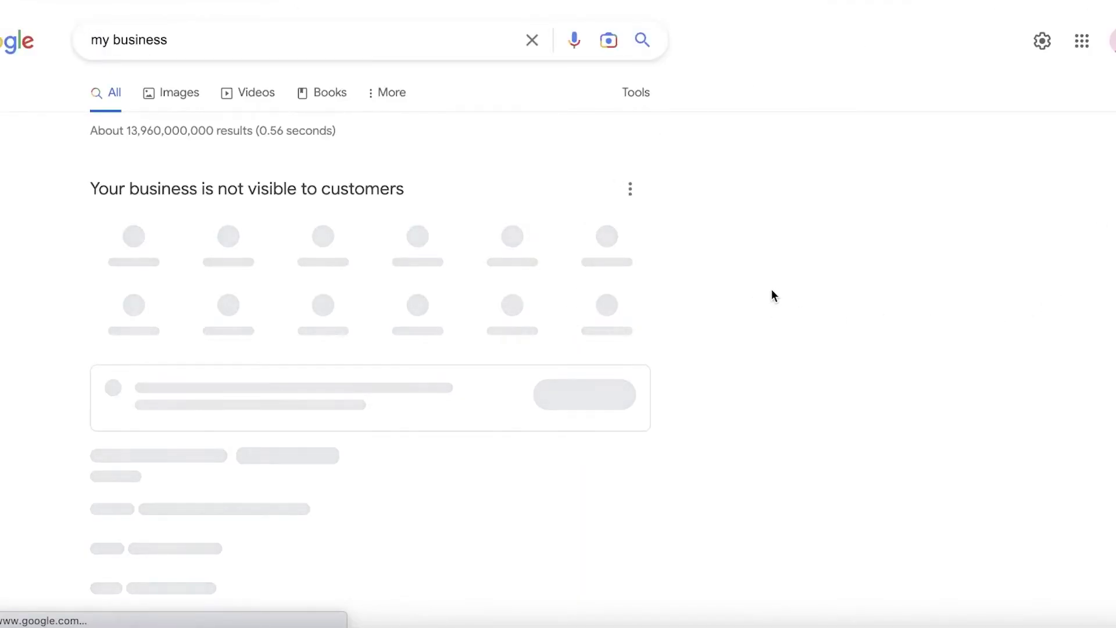
pyautogui.scroll(-1, 757, 273)
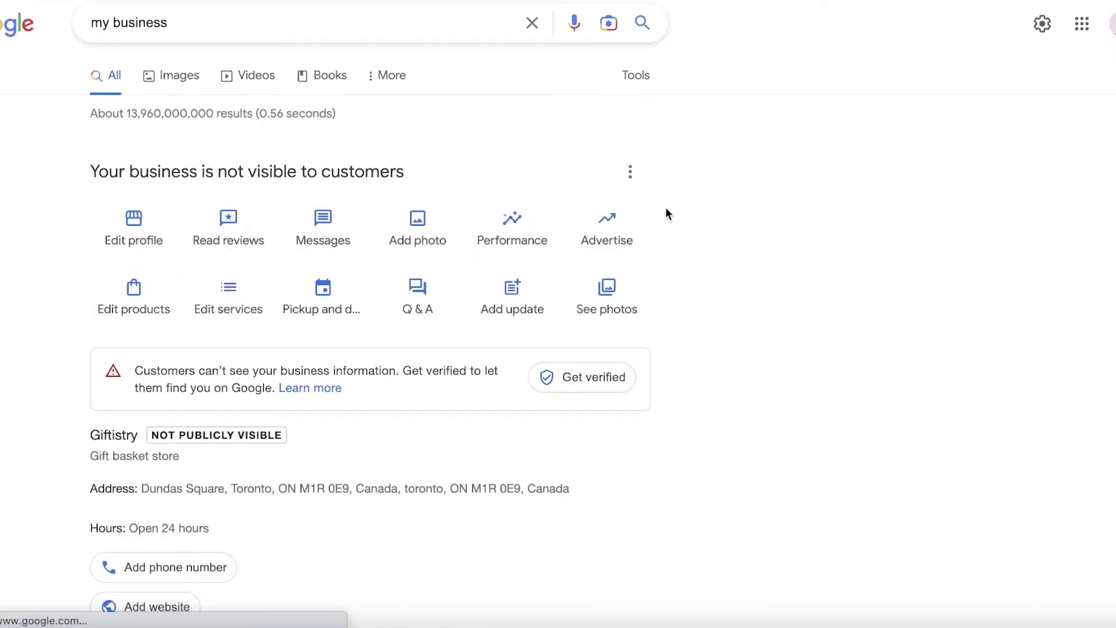
pyautogui.scroll(-3, 290, 254)
pyautogui.scroll(3, 101, 252)
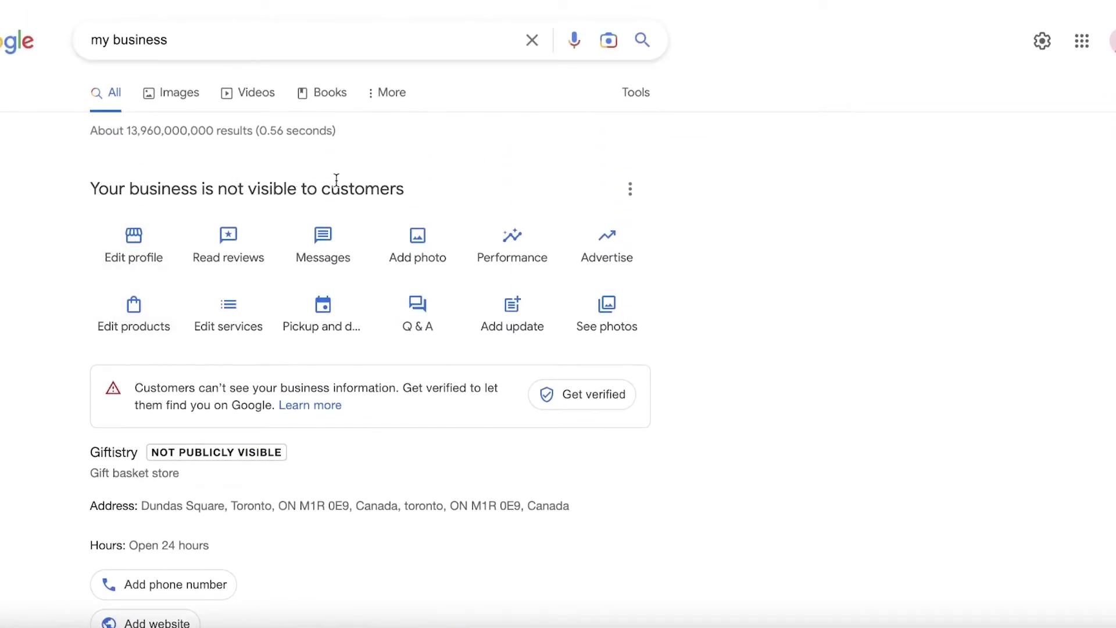
# Open the verified Janes Lash Studio profile and its directions in Google Maps.
pyautogui.scroll(-4, 338, 184)
pyautogui.scroll(4, 334, 187)
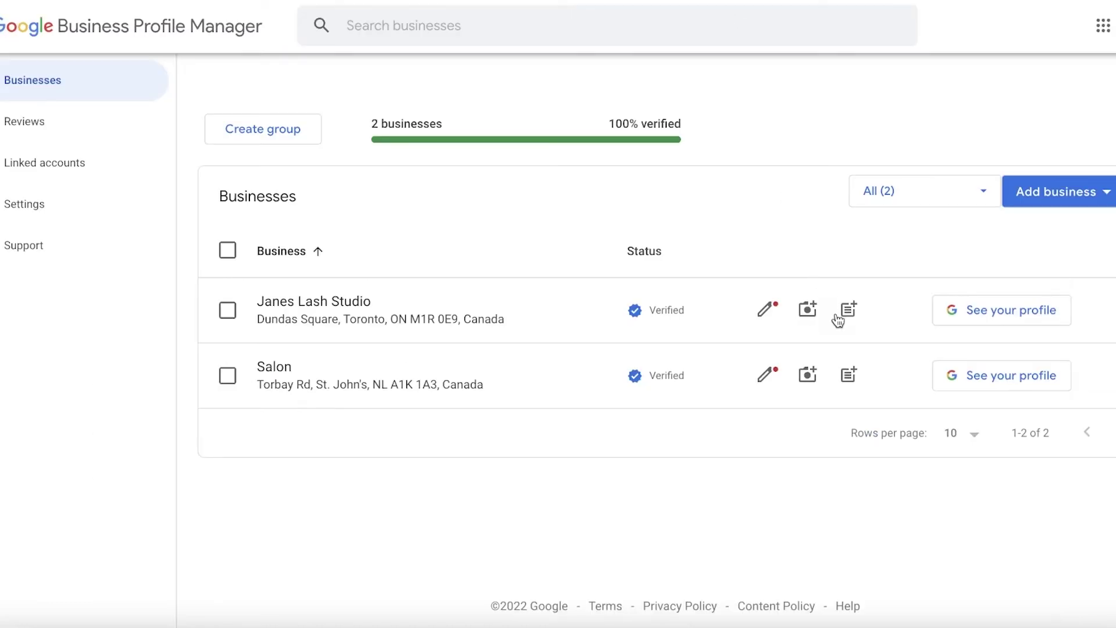
pyautogui.click(1006, 305)
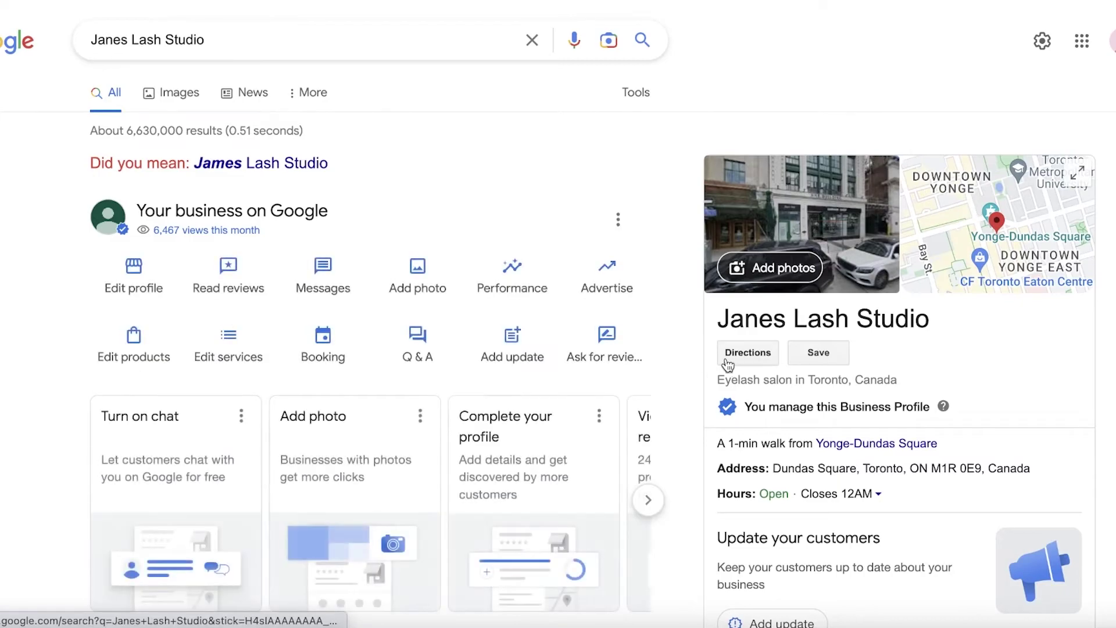
pyautogui.click(726, 359)
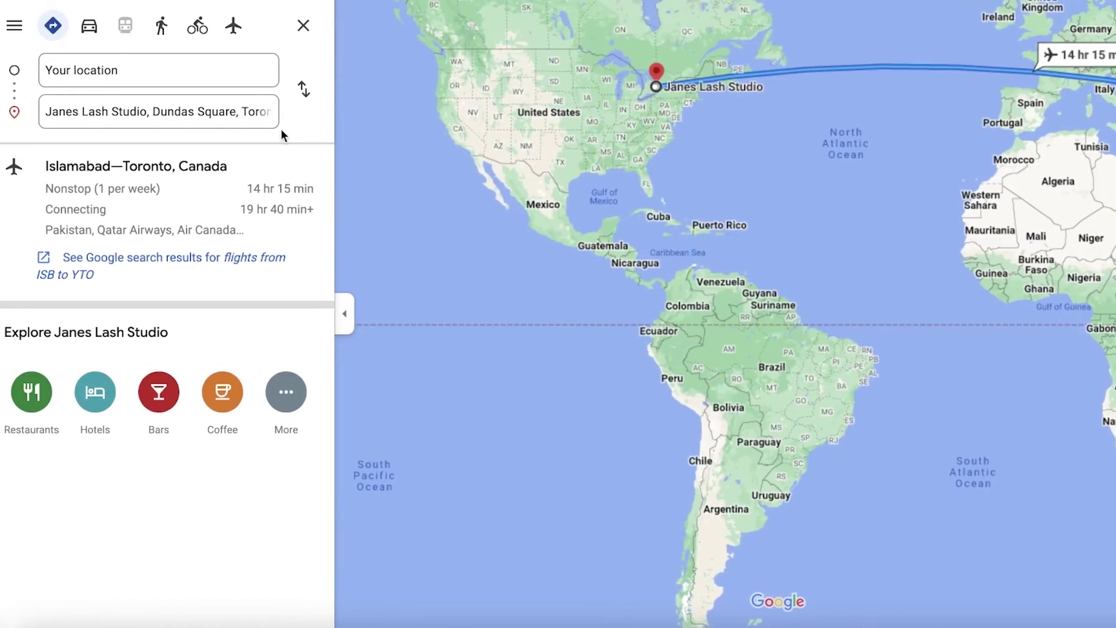
# Zoom the directions map from the world view to the Nebraska–South Dakota area.
pyautogui.scroll(10, 576, 90)
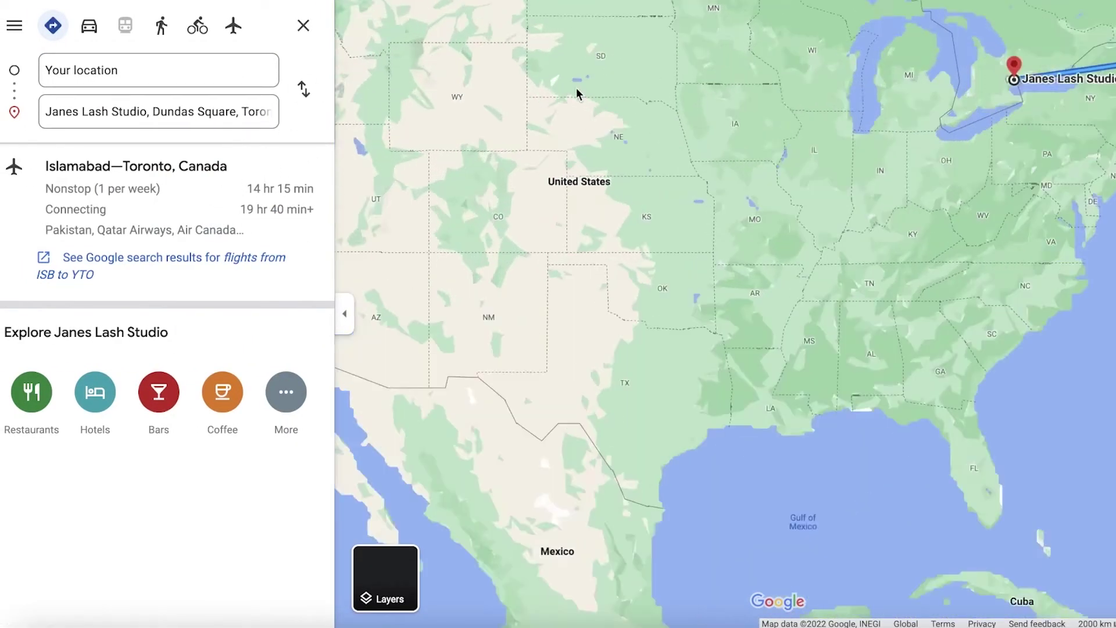